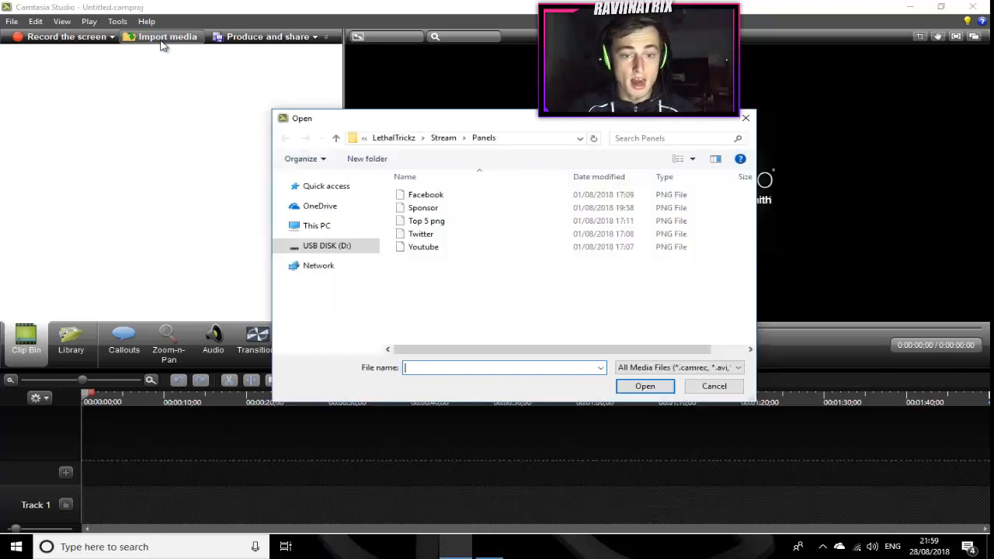
Step: Import the video Free to use BO2 Sniping Gameplay [60FPS] from the Downloads folder into the clip bin
click(320, 193)
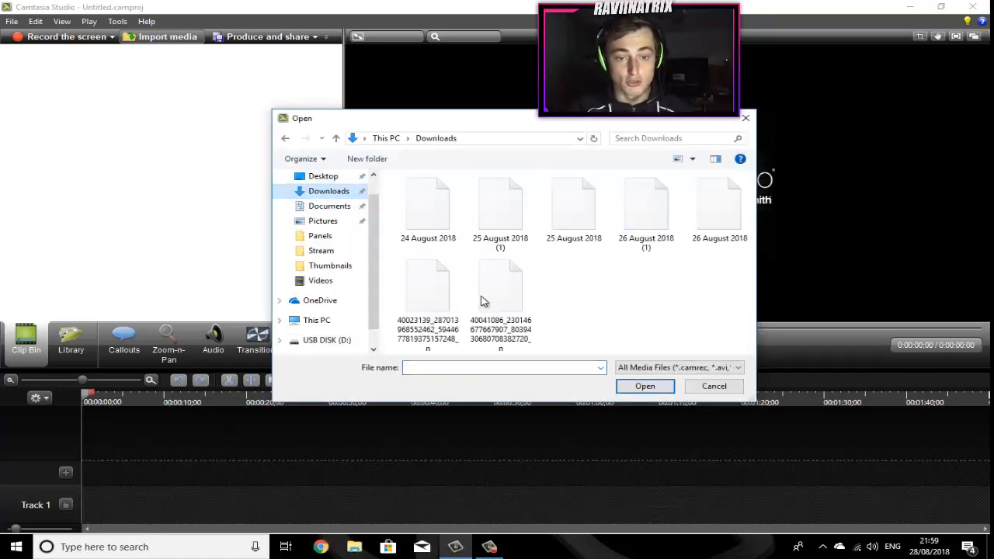
click(322, 321)
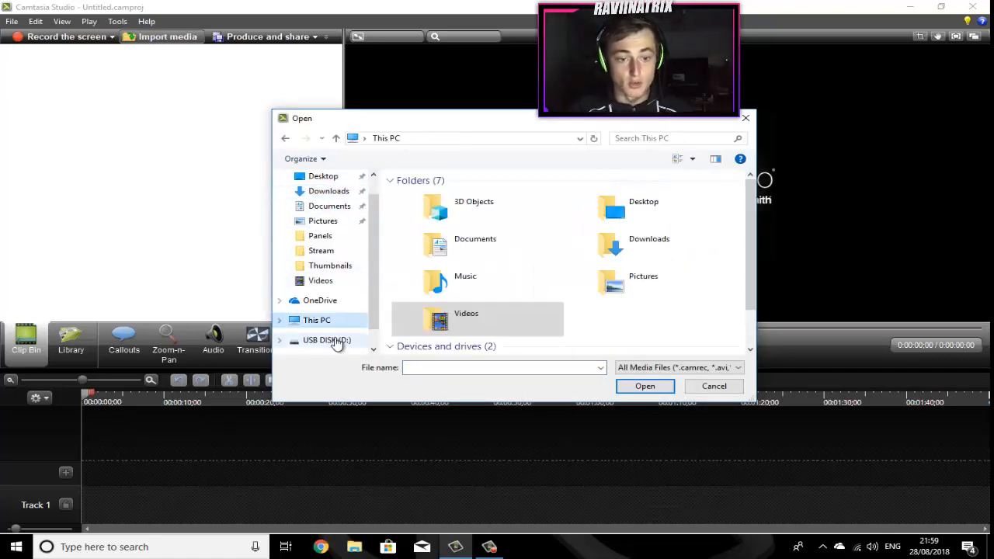
click(336, 340)
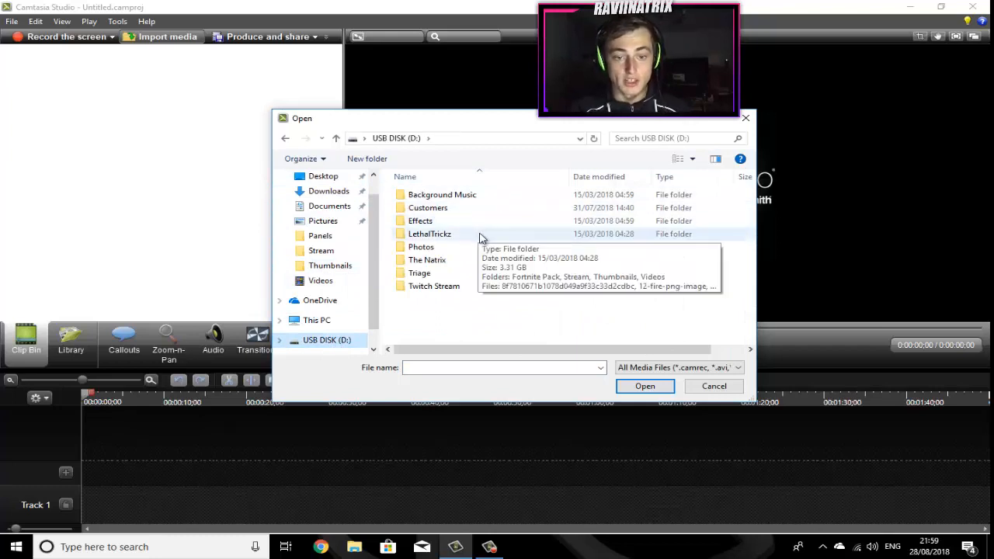
click(329, 191)
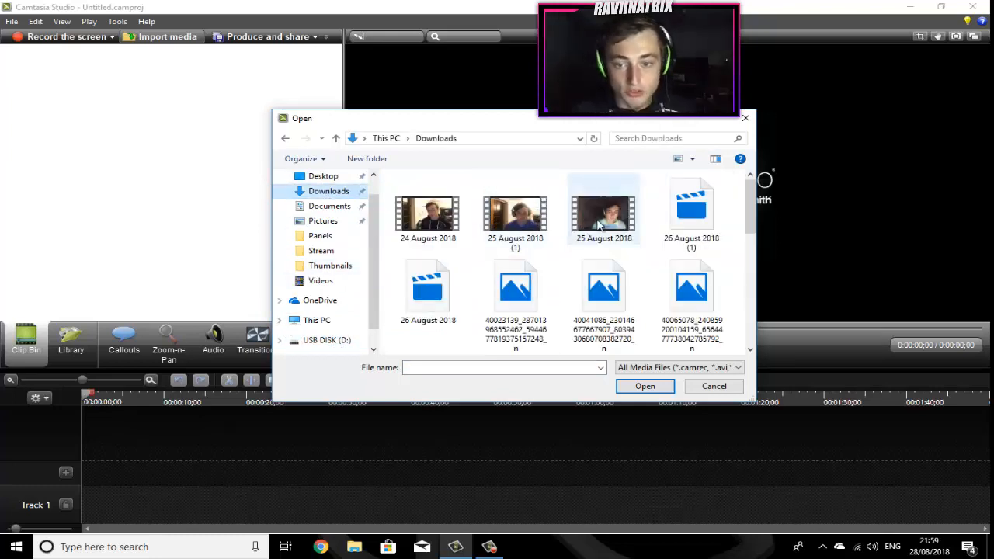
scroll(722, 239, down, 2)
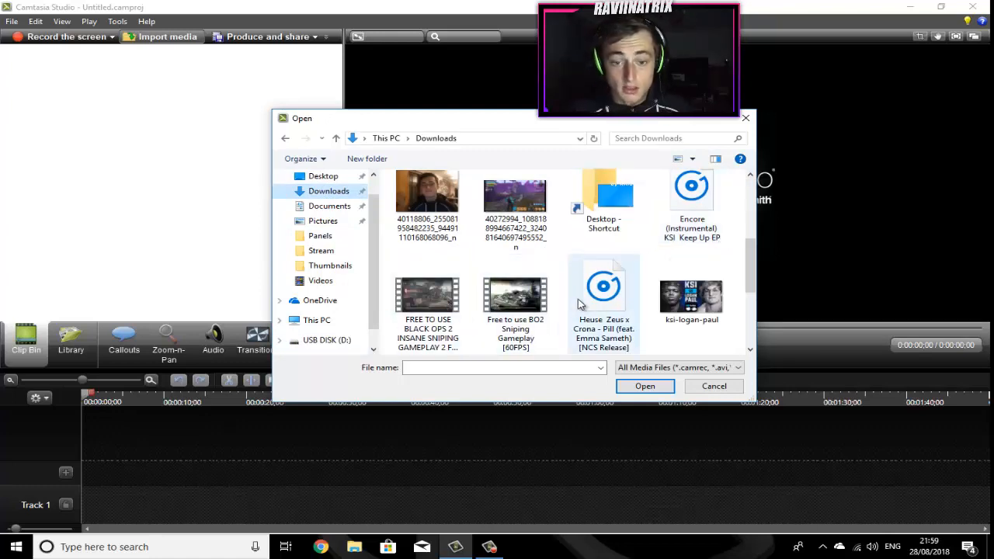
double_click(504, 307)
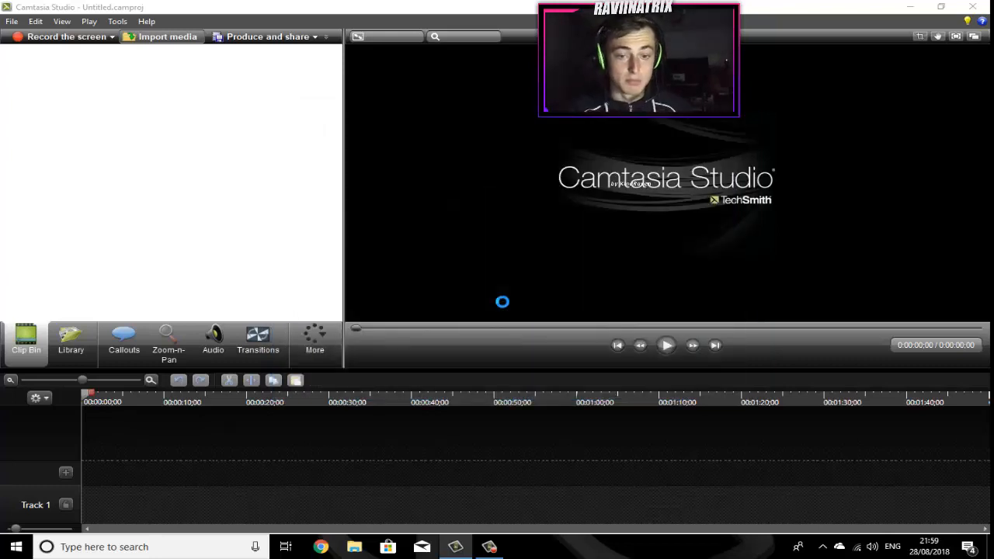
Step: Add the gameplay clip to Track 1 of the timeline and dismiss the rendering error message
drag(20, 87, 32, 128)
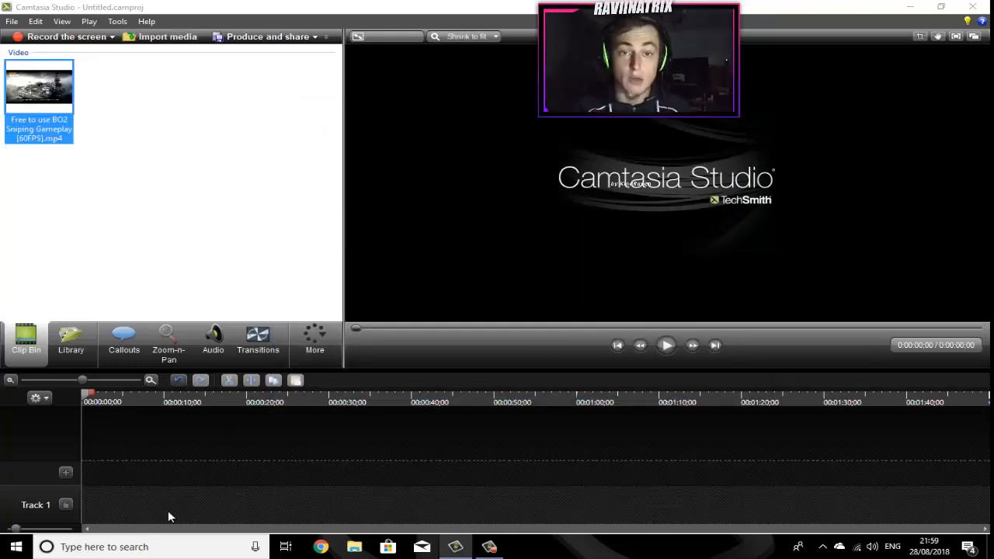
drag(168, 510, 168, 510)
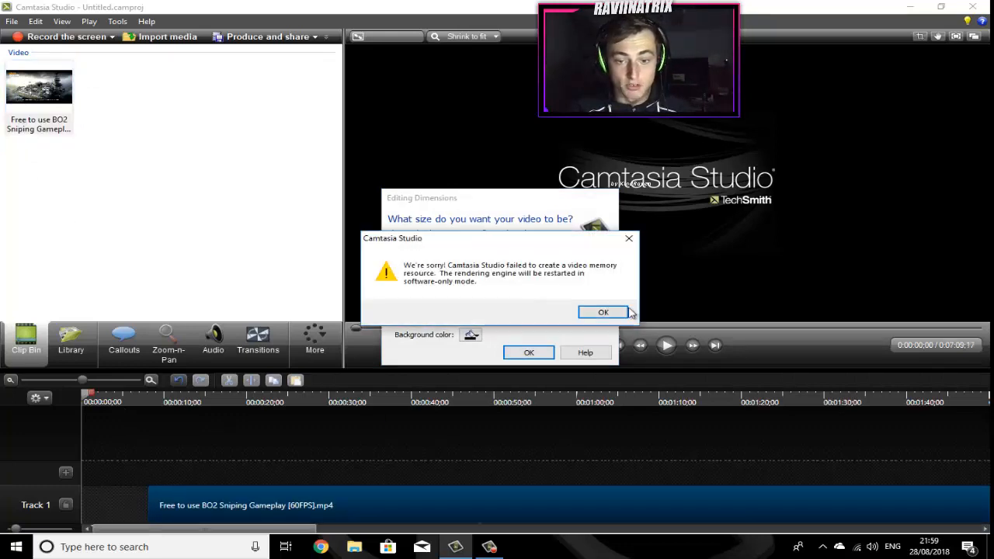
click(621, 312)
Step: Set the editing dimensions to 1280 x 720 using the YouTube & Screencast (16:9) preset
click(499, 276)
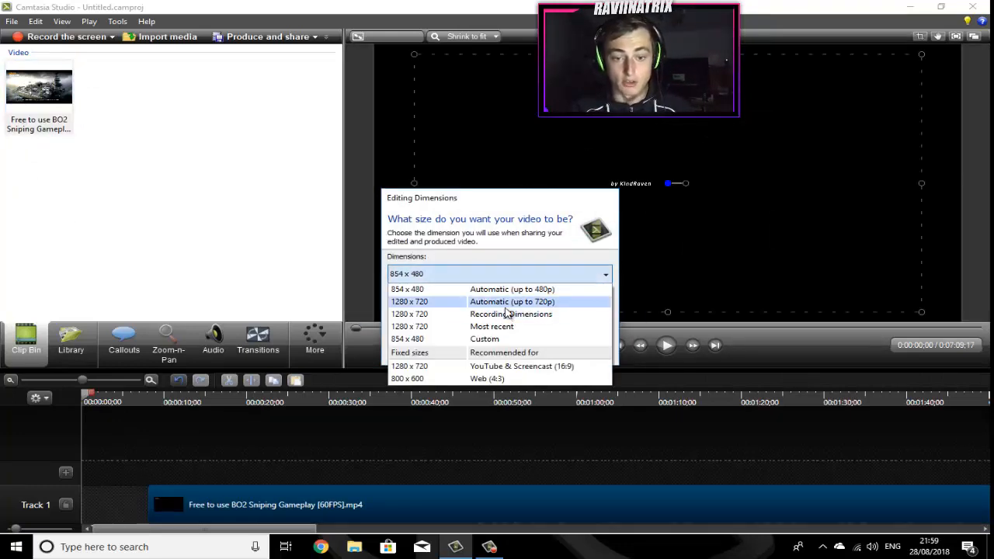
click(505, 307)
click(518, 279)
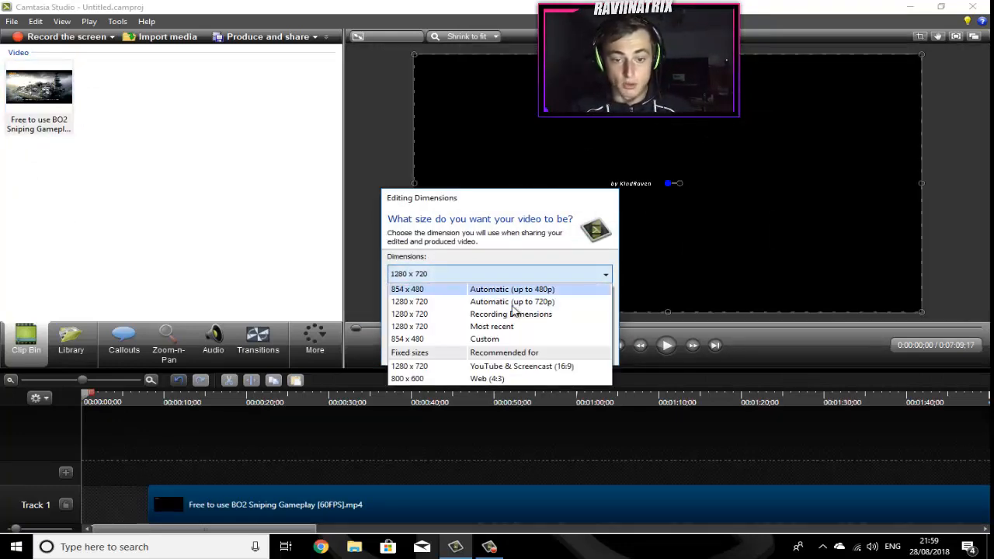
click(531, 366)
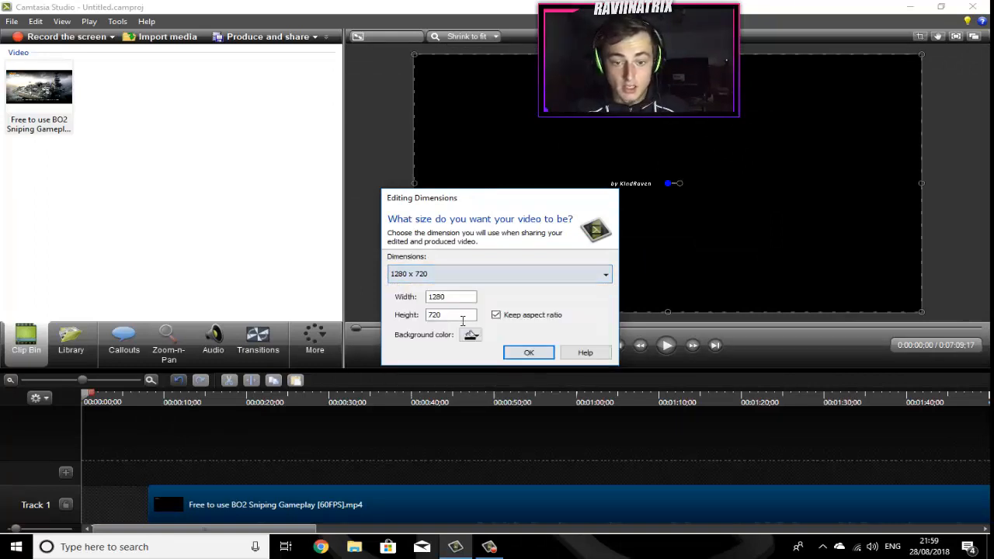
click(528, 352)
Step: Move the gameplay clip to the start of the timeline and briefly preview its playback
drag(275, 508, 121, 530)
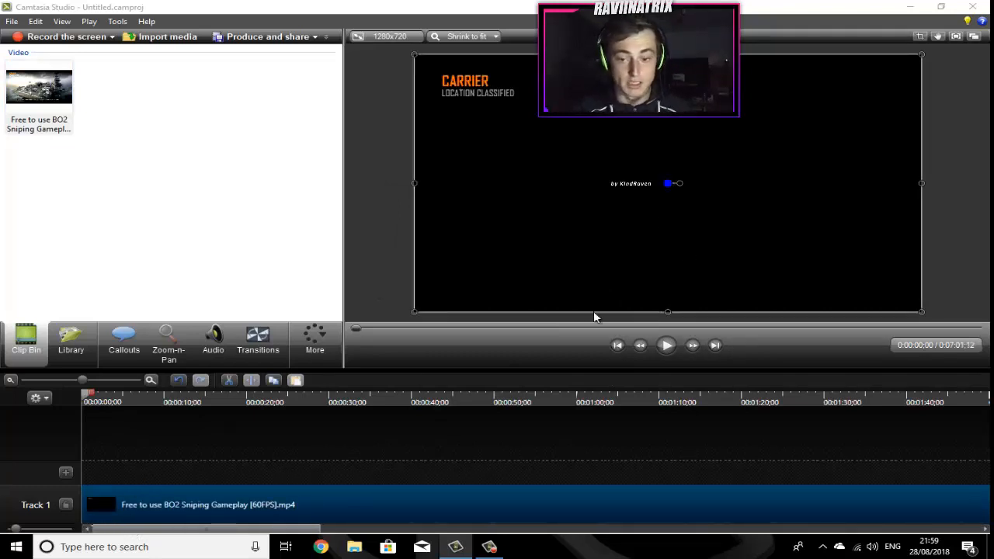
click(664, 352)
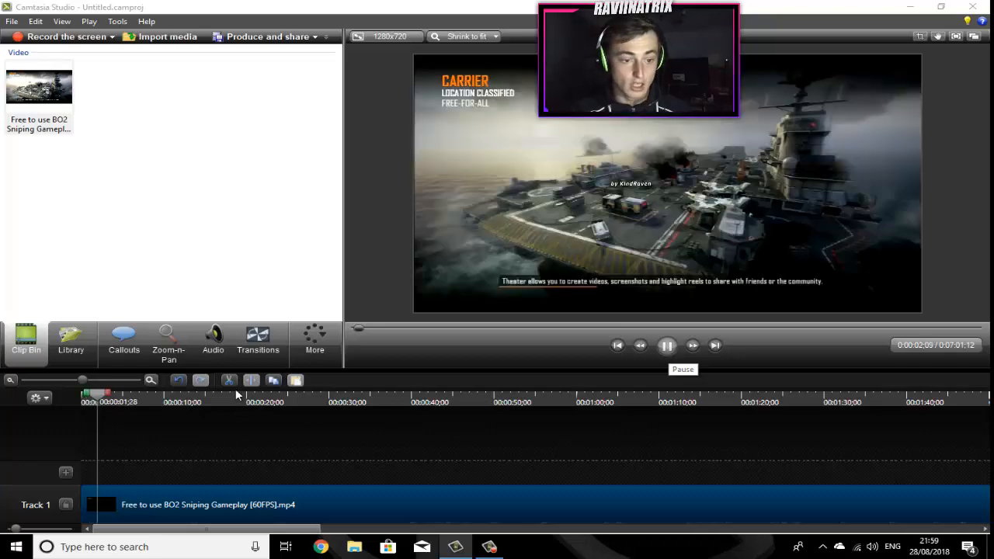
key(space)
click(74, 398)
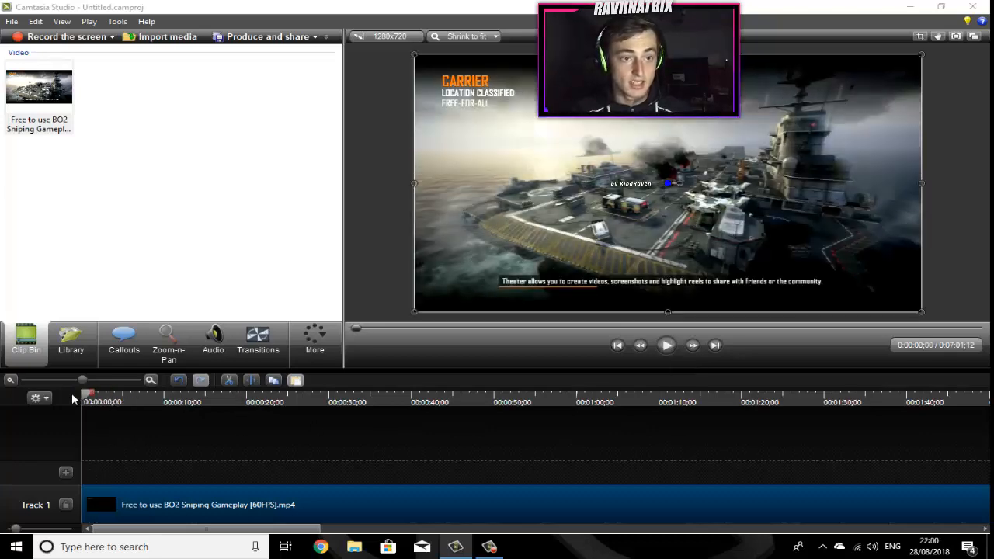
Step: Import the webcam video 25 August 2018 (1) from the Downloads folder
click(140, 37)
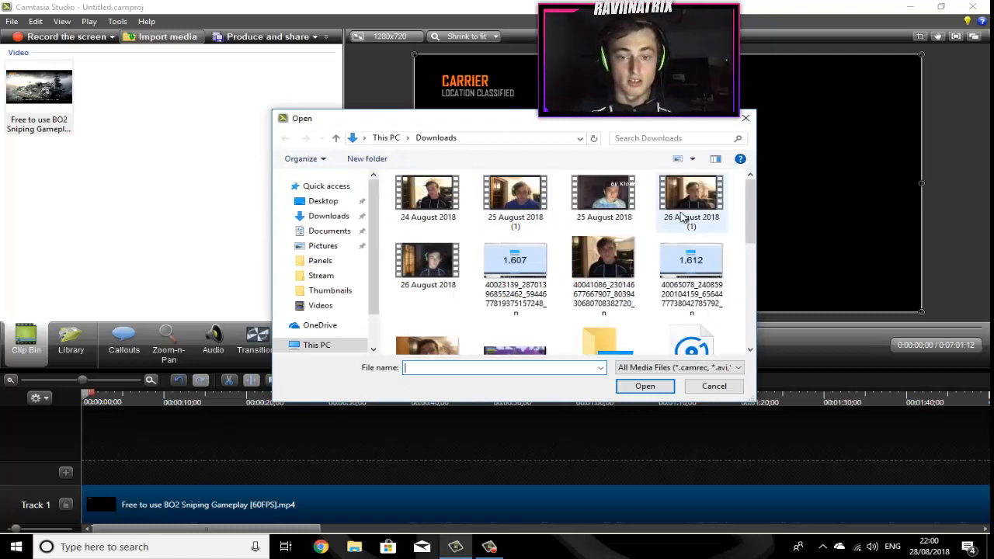
click(521, 195)
double_click(520, 197)
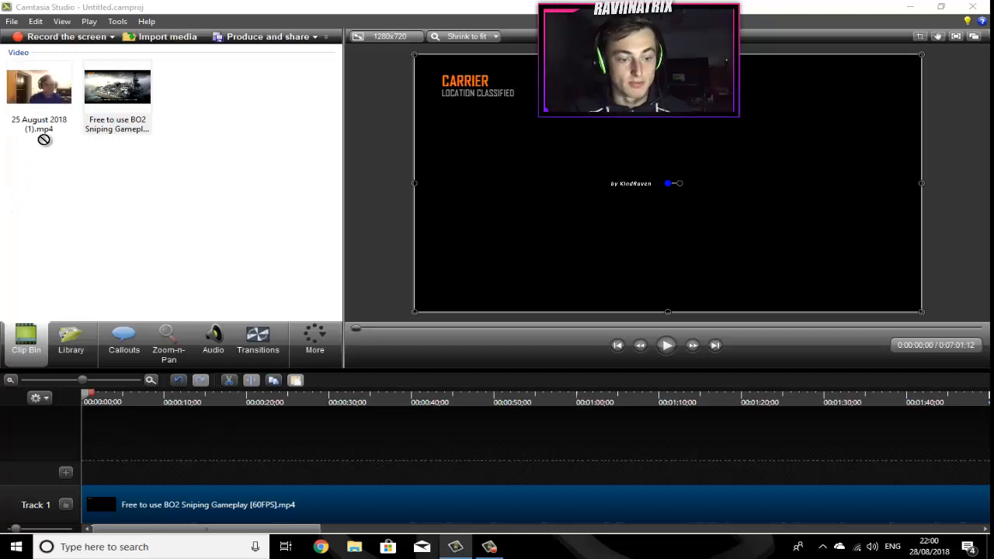
Step: Place the webcam clip on Track 2, shrink it, and position it in the canvas's top-left corner
drag(33, 116, 114, 411)
drag(128, 477, 140, 480)
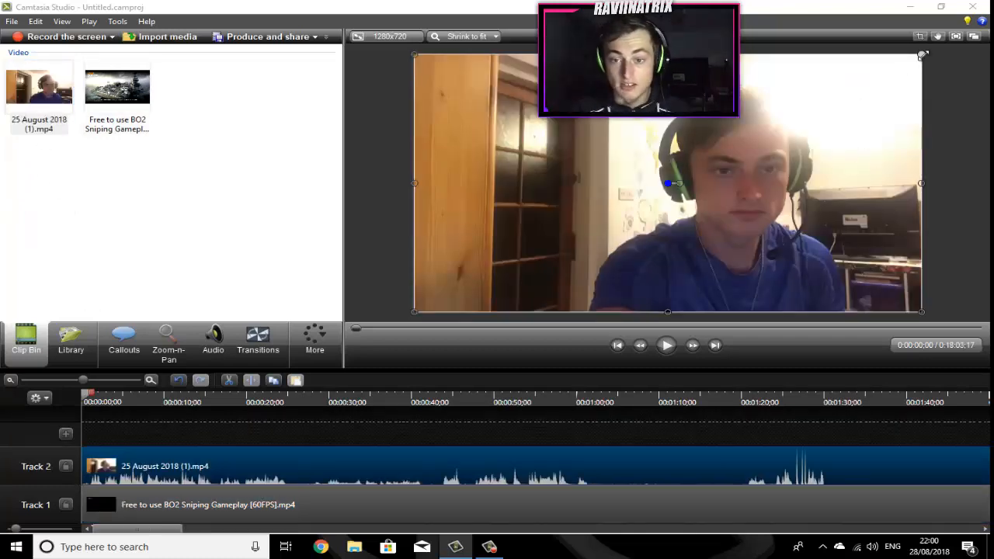
drag(922, 56, 575, 231)
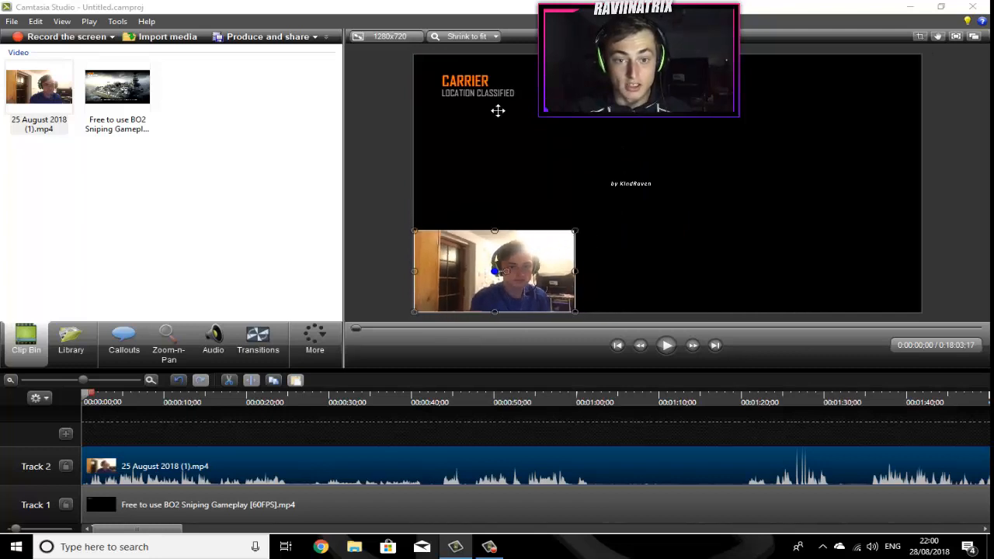
drag(498, 111, 483, 122)
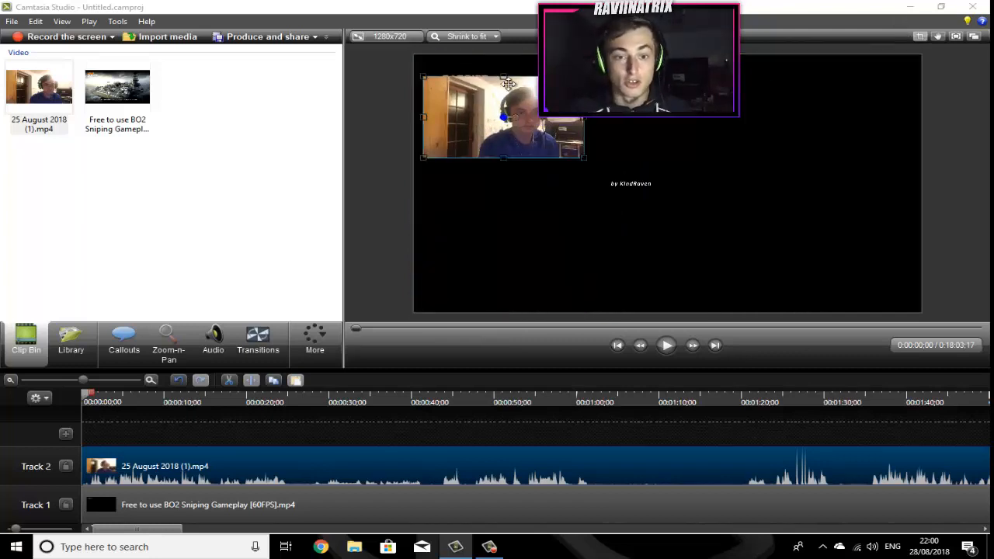
drag(440, 82, 466, 85)
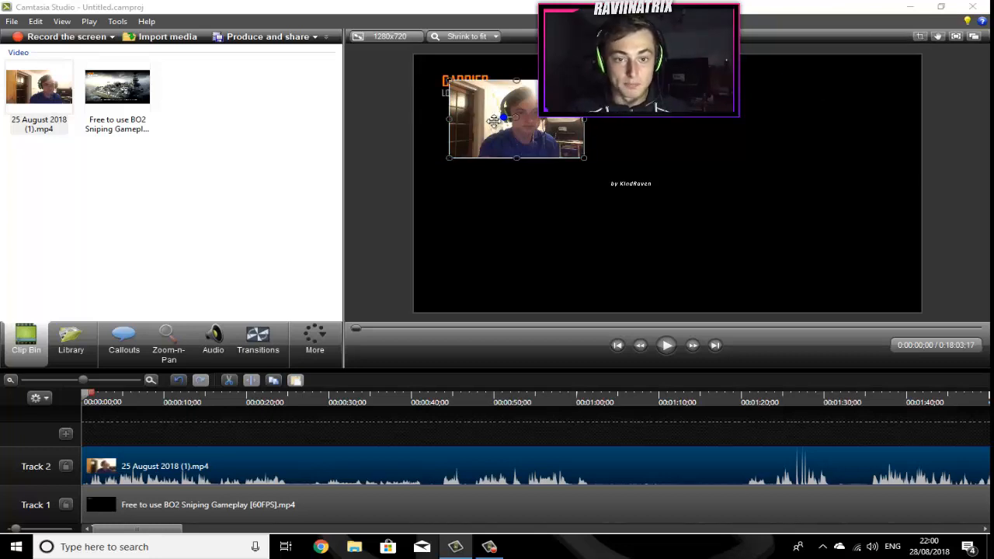
drag(494, 120, 469, 104)
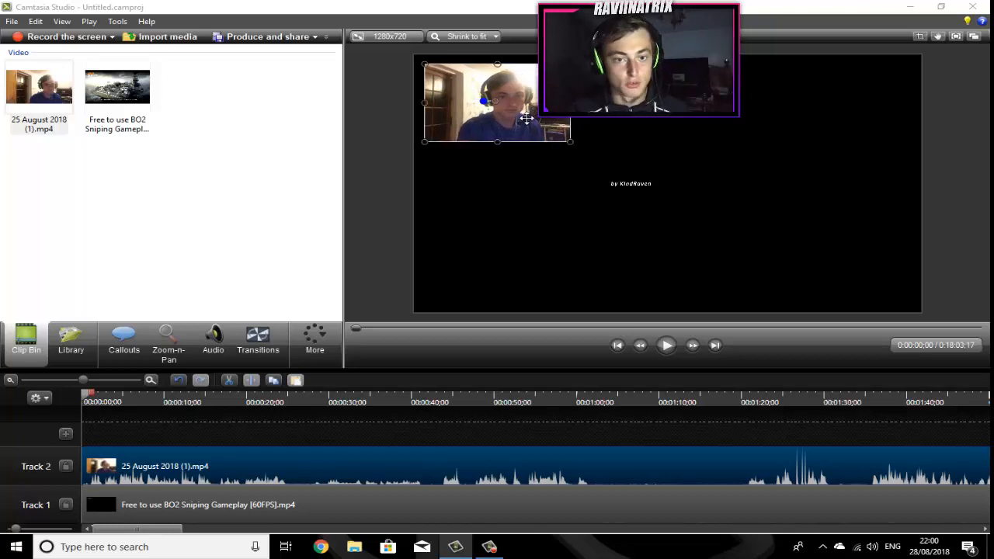
drag(527, 118, 525, 122)
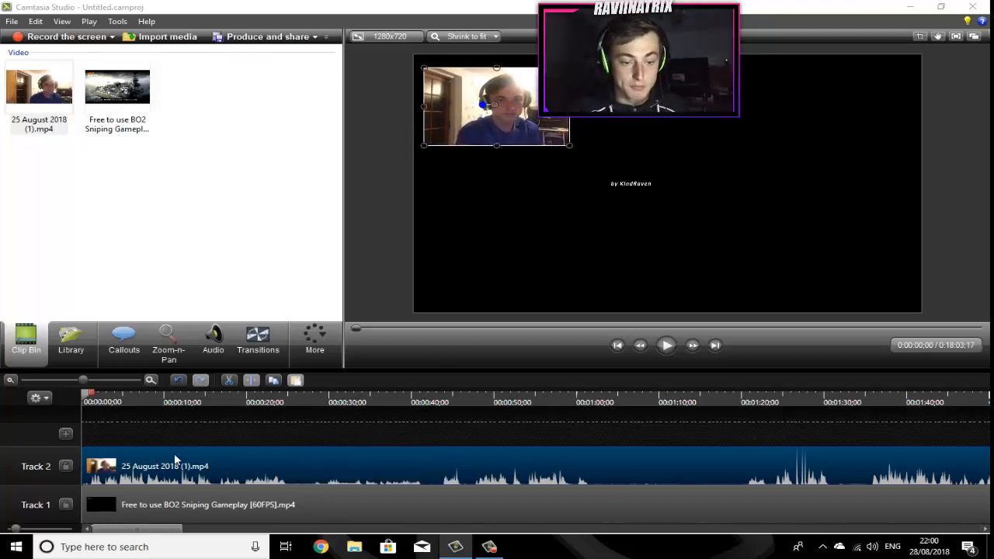
Step: Import Overlay2.png from the USB disk's LethalTrickz > Stream folder
mouse_move(176, 459)
mouse_down()
mouse_move(168, 496)
mouse_move(164, 470)
mouse_up()
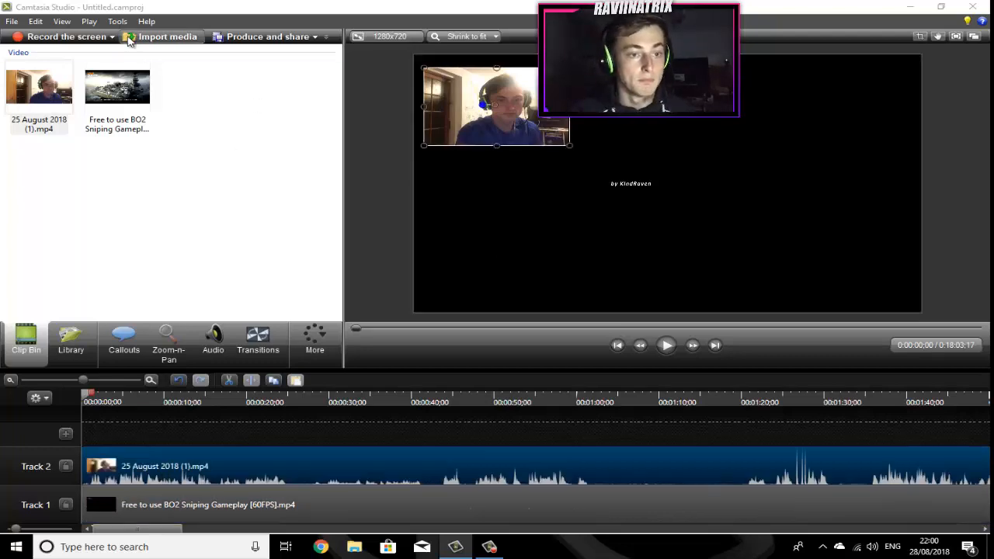
click(171, 42)
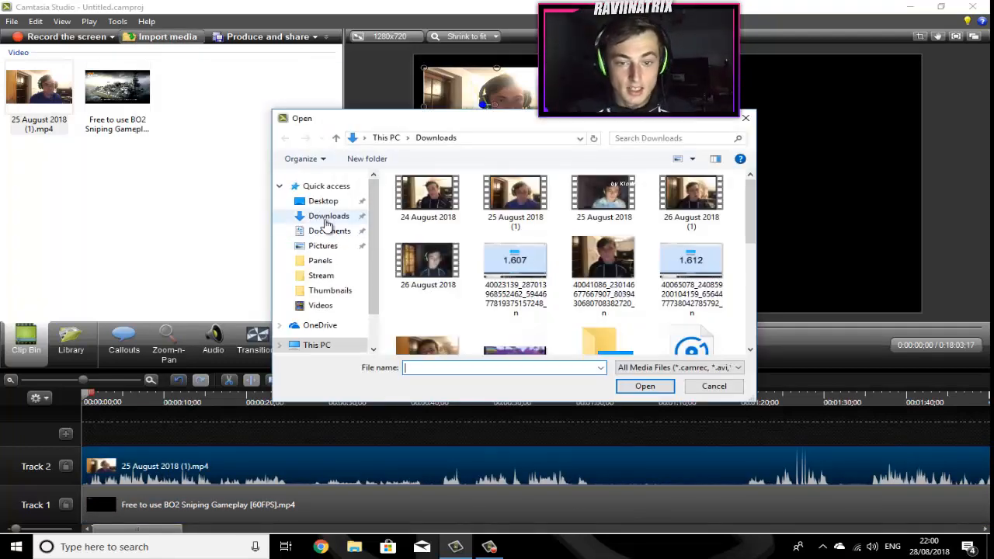
scroll(652, 257, down, 5)
scroll(639, 259, up, 4)
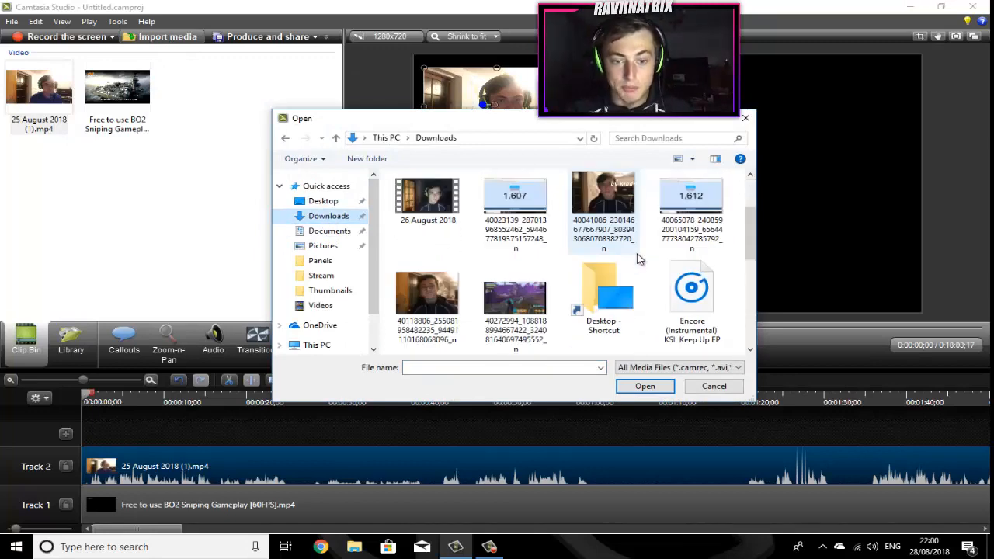
scroll(638, 258, down, 3)
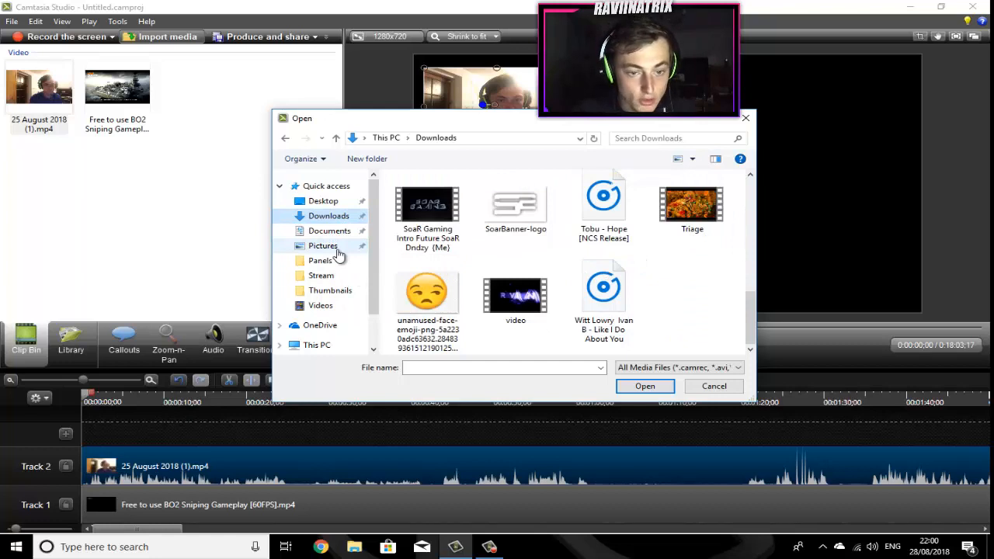
scroll(347, 320, down, 1)
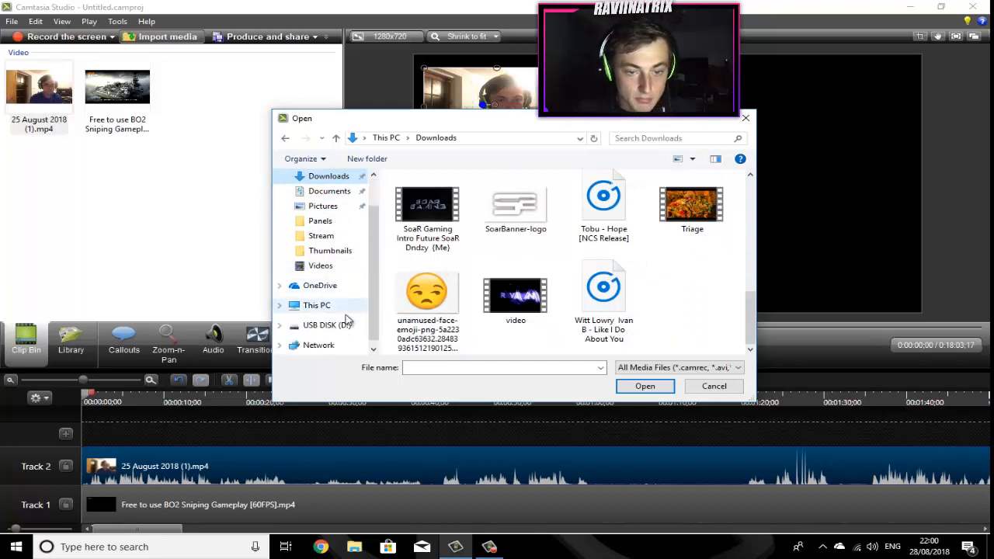
click(342, 324)
click(454, 235)
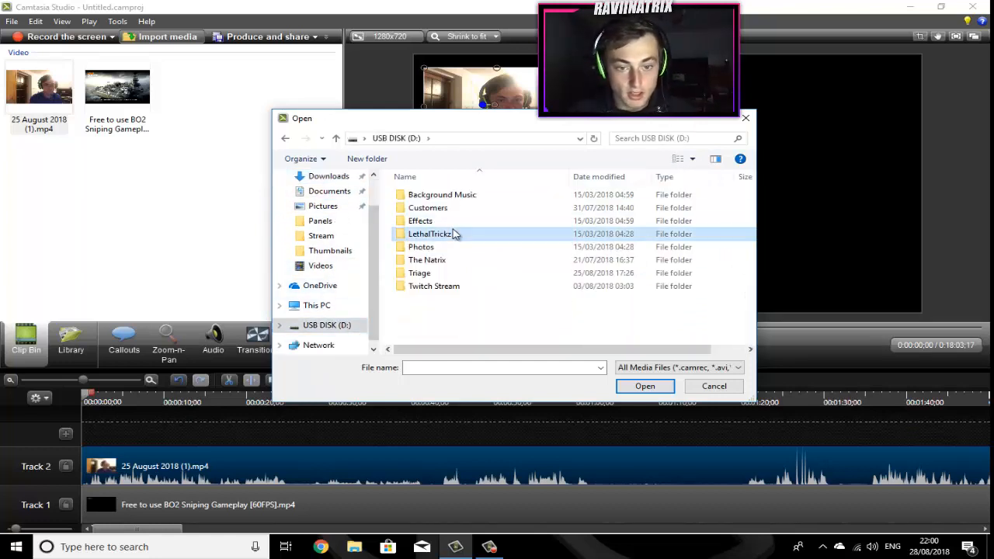
double_click(454, 234)
double_click(609, 216)
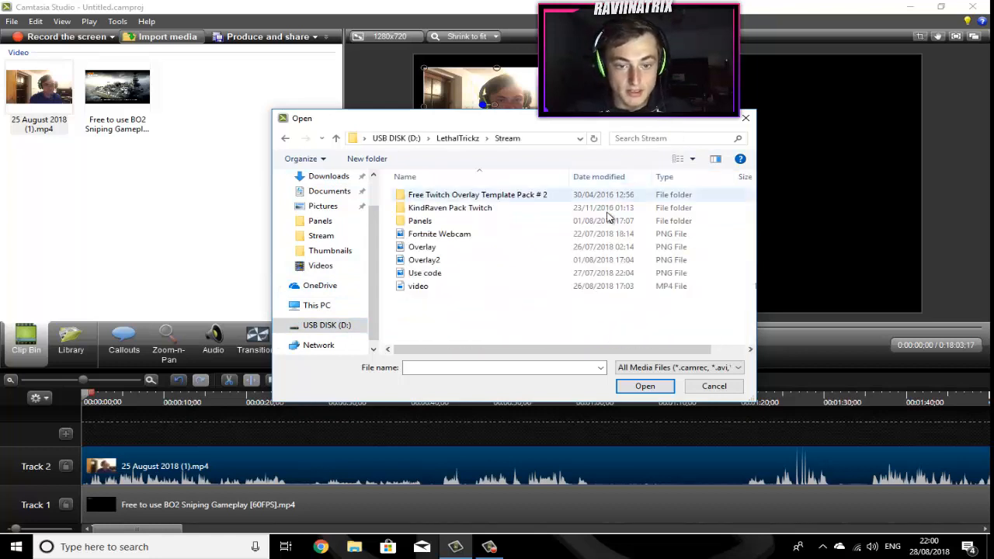
double_click(439, 261)
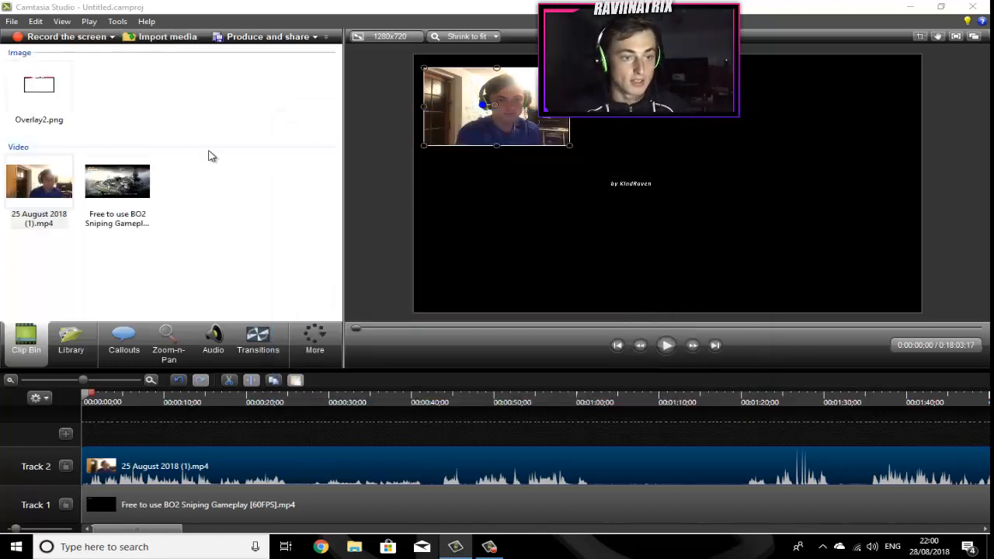
Step: Add Overlay2.png to Track 3 and stretch its duration to match the webcam clip's end
drag(32, 114, 108, 441)
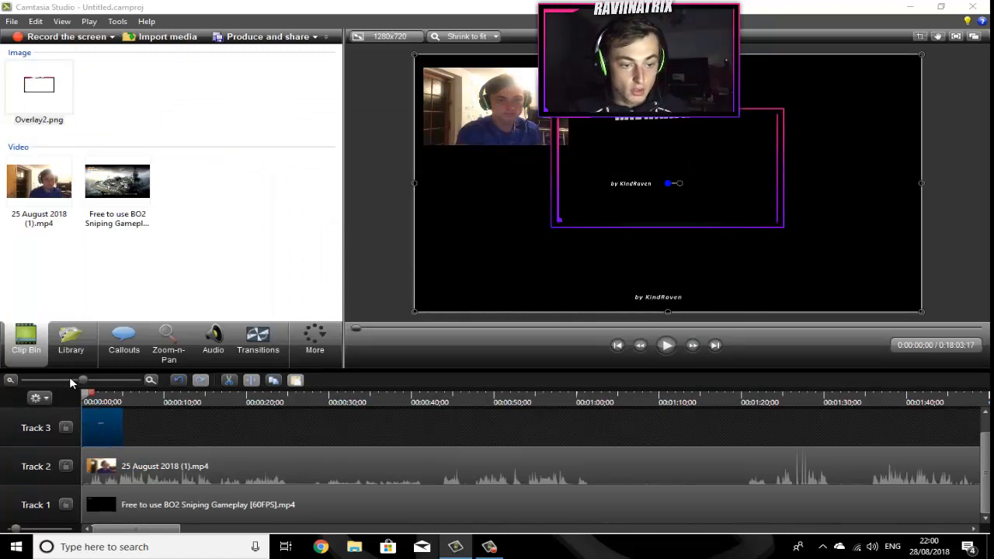
drag(70, 381, 57, 386)
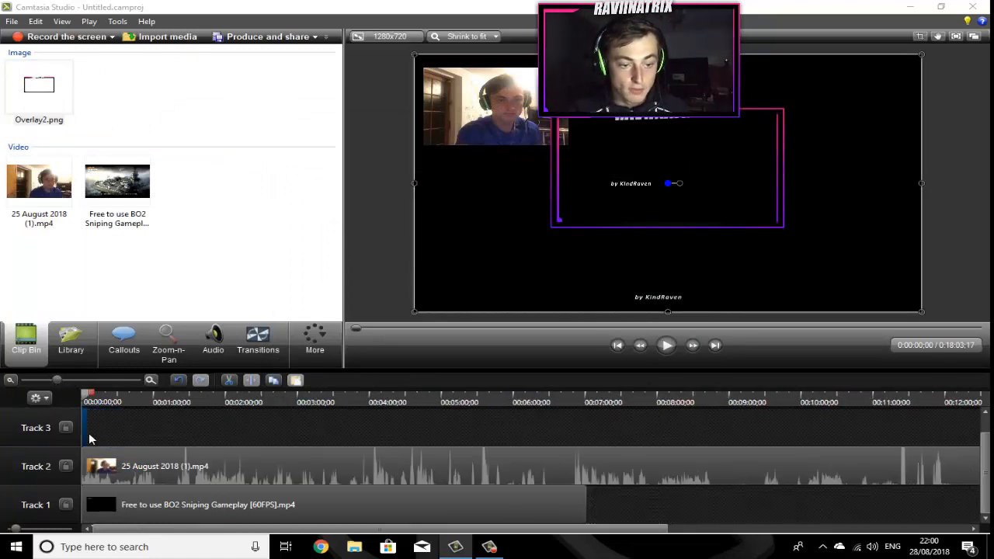
drag(85, 432, 927, 431)
drag(43, 385, 40, 386)
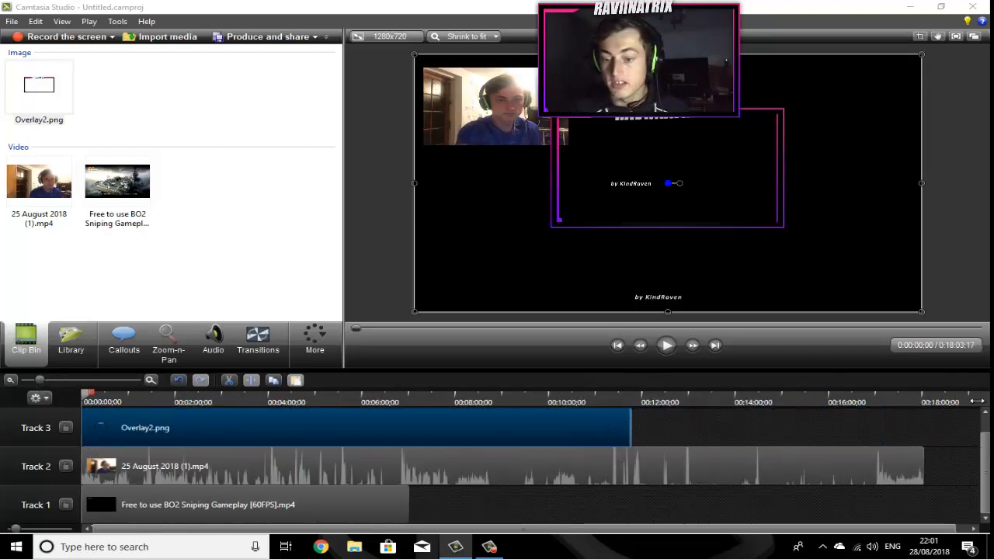
drag(976, 400, 907, 429)
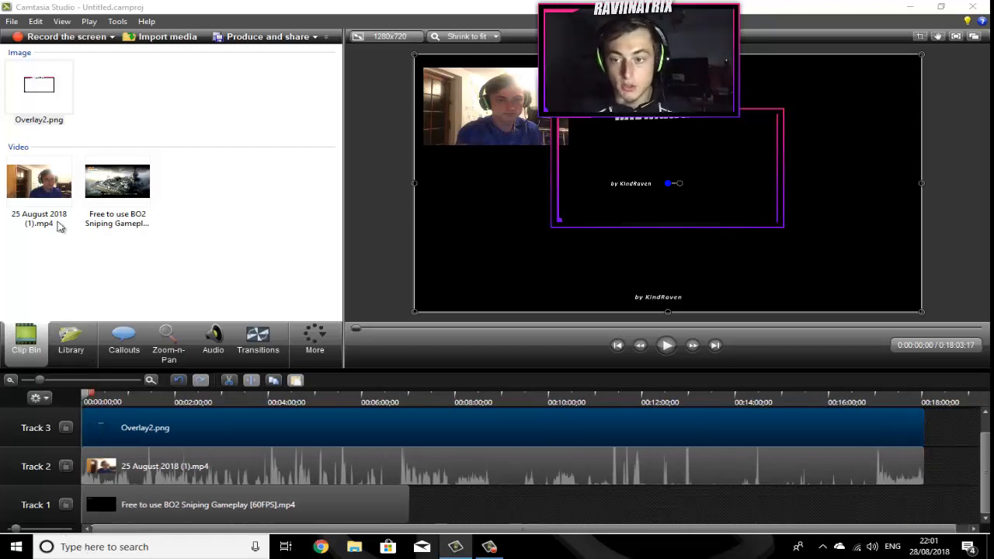
Step: Move the overlay to the top-left corner and resize it so its frame surrounds the webcam clip
drag(761, 158, 528, 91)
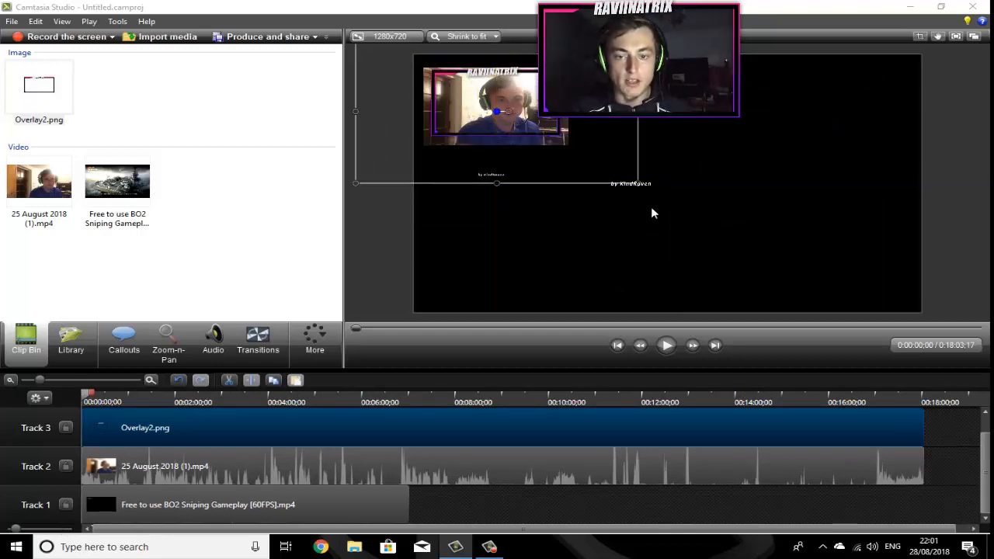
drag(634, 178, 645, 184)
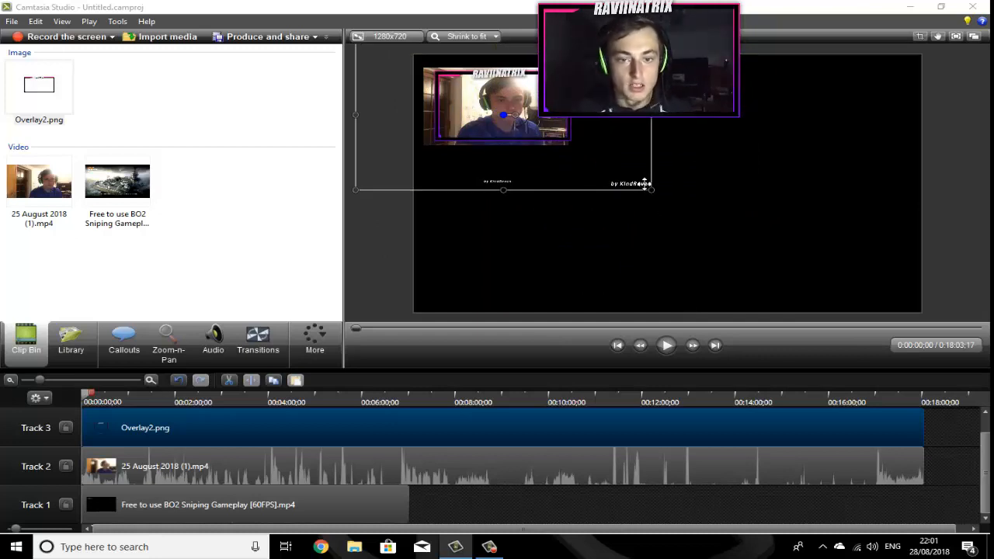
drag(651, 193, 657, 194)
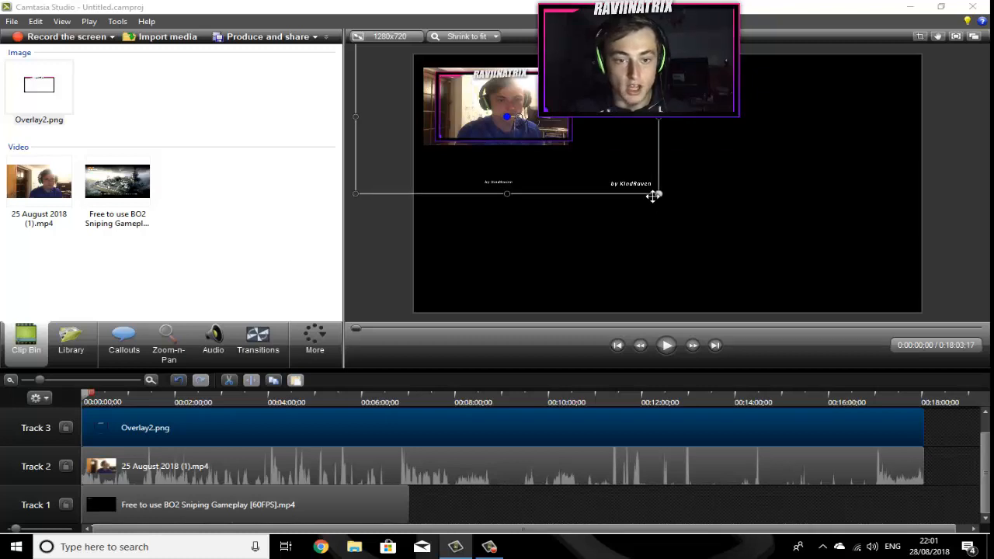
drag(340, 116, 322, 117)
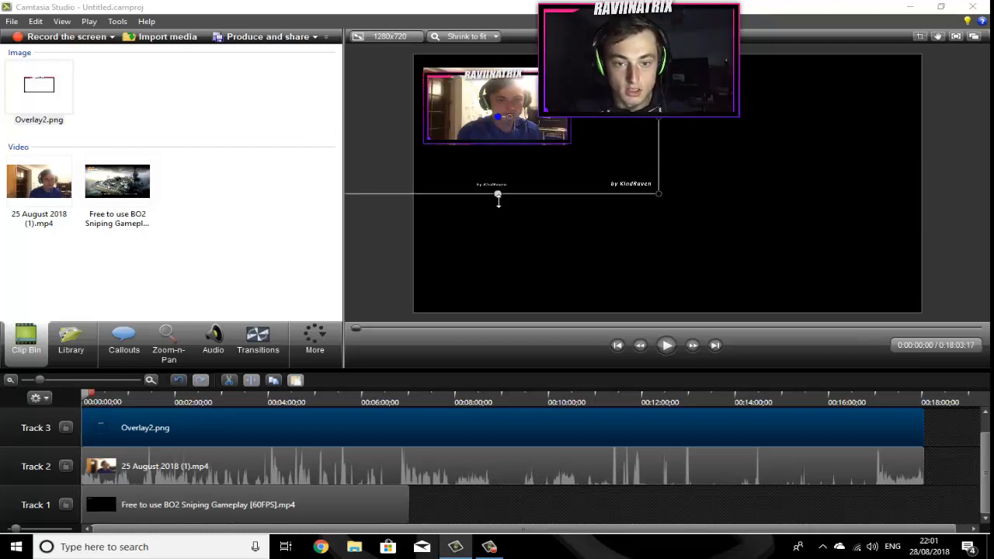
drag(498, 199, 498, 200)
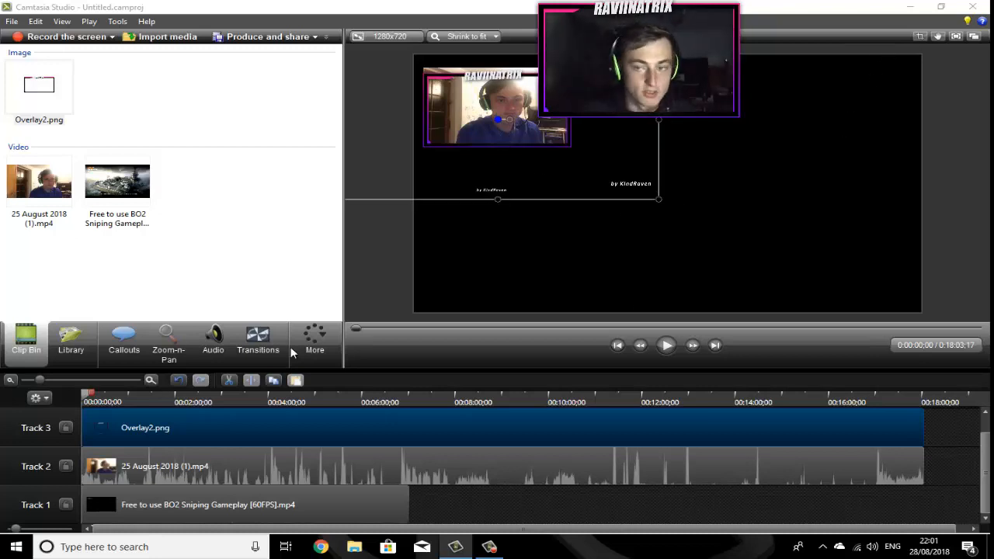
click(692, 244)
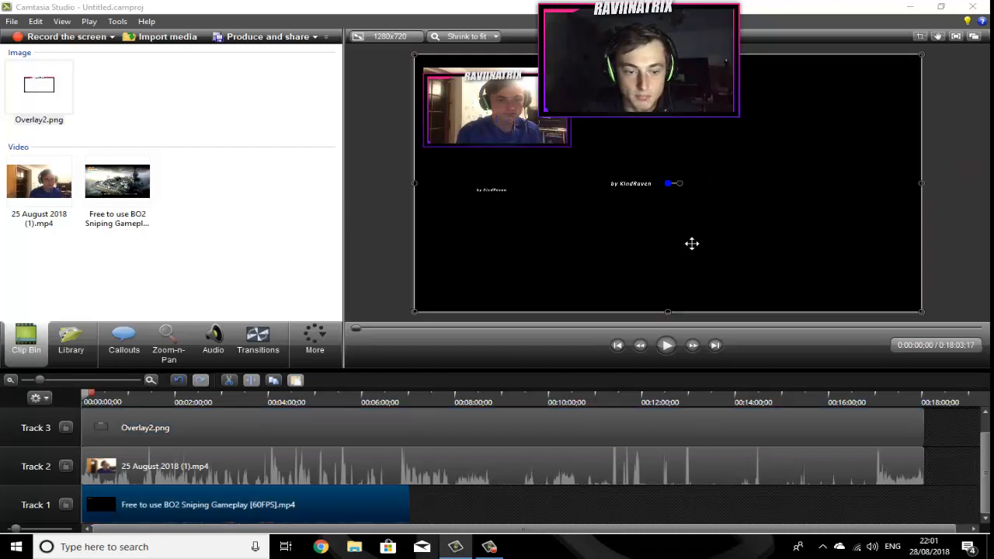
Step: Move the webcam clip up to Track 4 above the overlay and crop its top and right edges to fit the frame
click(407, 432)
click(444, 471)
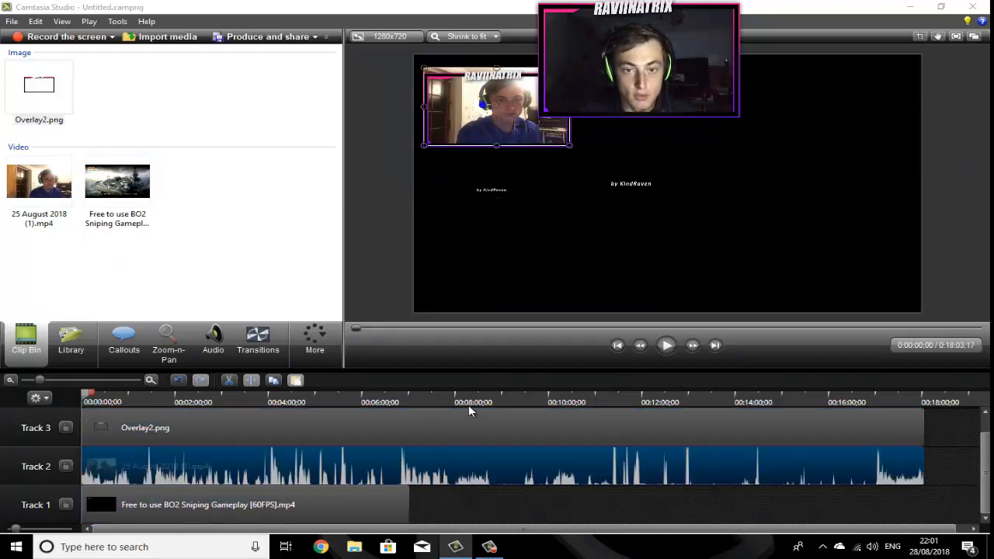
drag(284, 464, 251, 406)
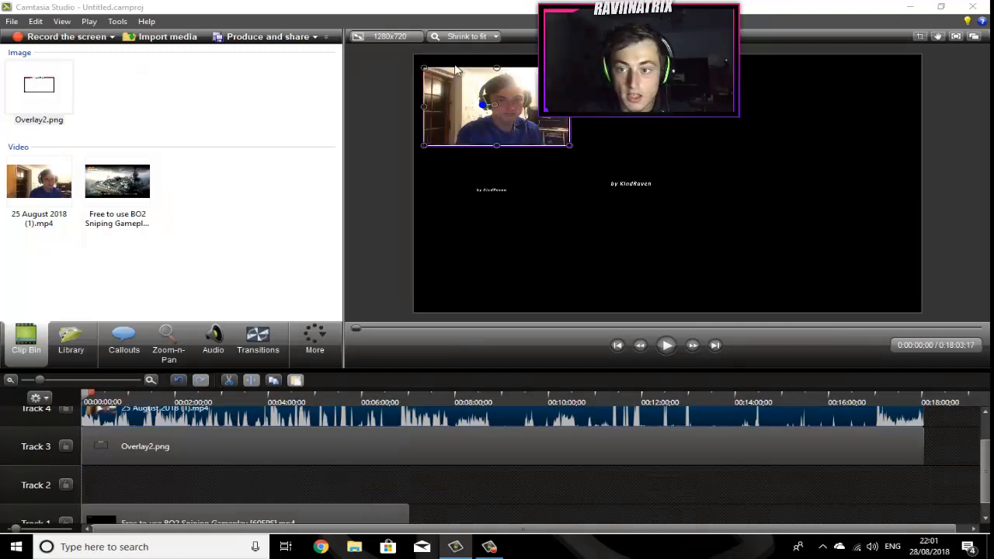
click(919, 38)
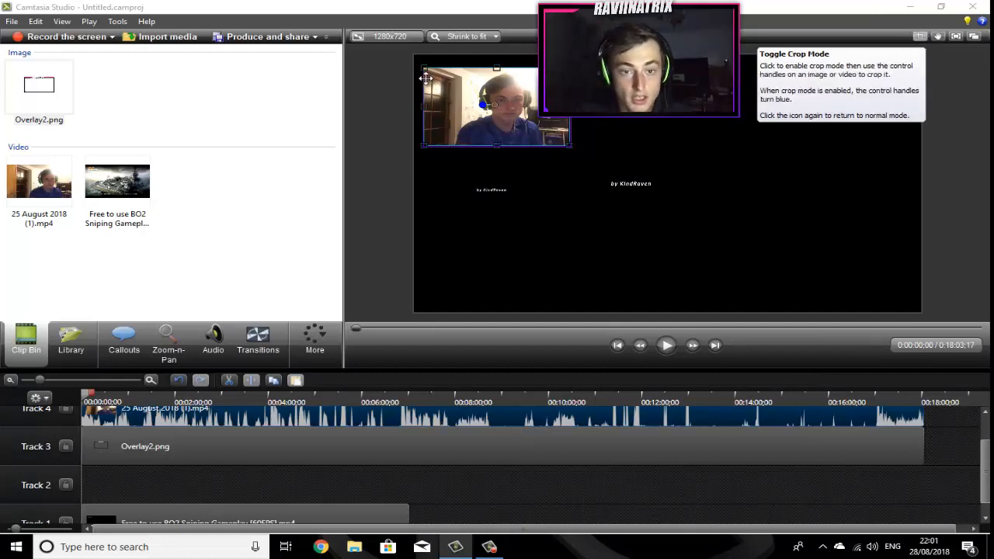
mouse_move(424, 69)
mouse_down()
mouse_move(432, 86)
mouse_move(425, 75)
mouse_up()
drag(570, 145, 566, 144)
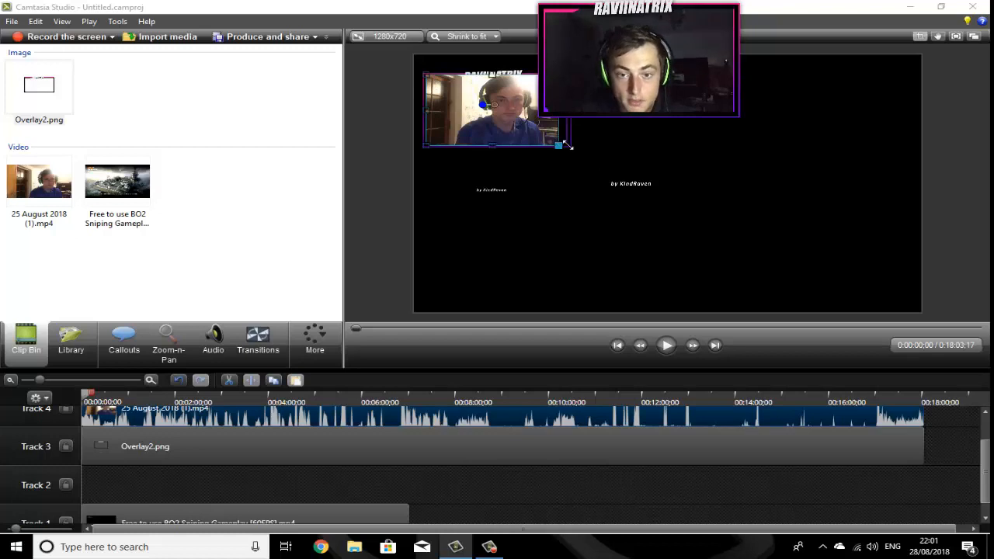
click(924, 37)
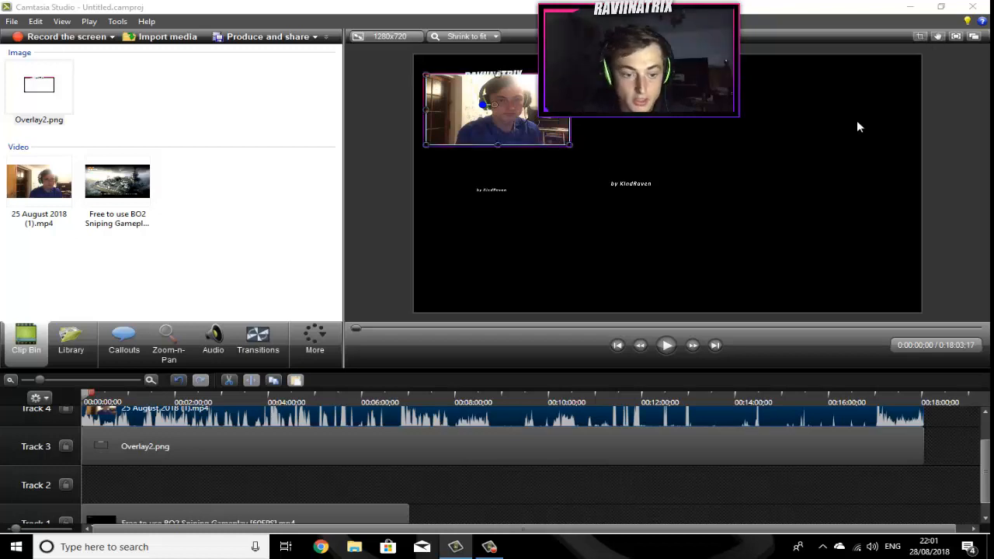
Step: Move the webcam clip back down to Track 2 beneath the overlay and briefly play the preview
drag(241, 462, 247, 485)
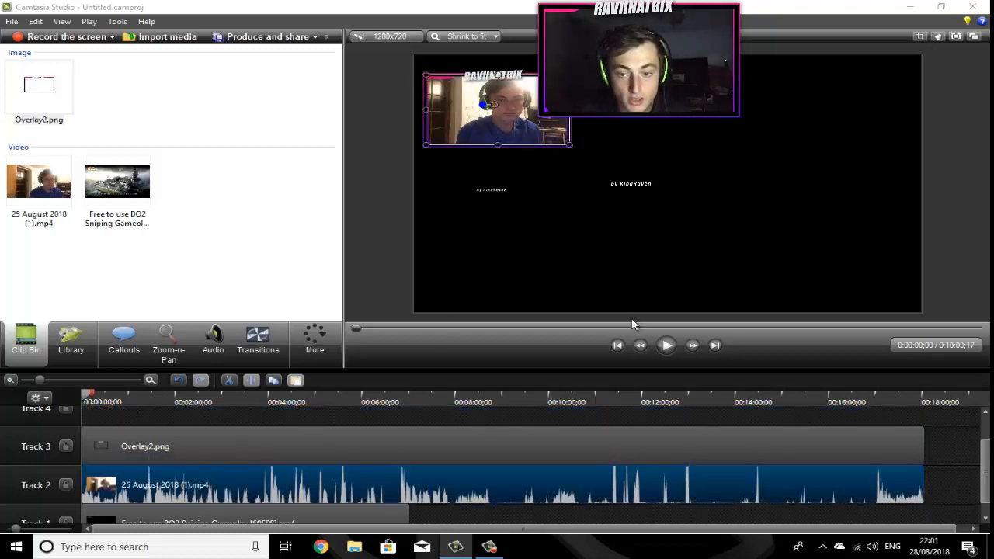
click(671, 348)
click(672, 348)
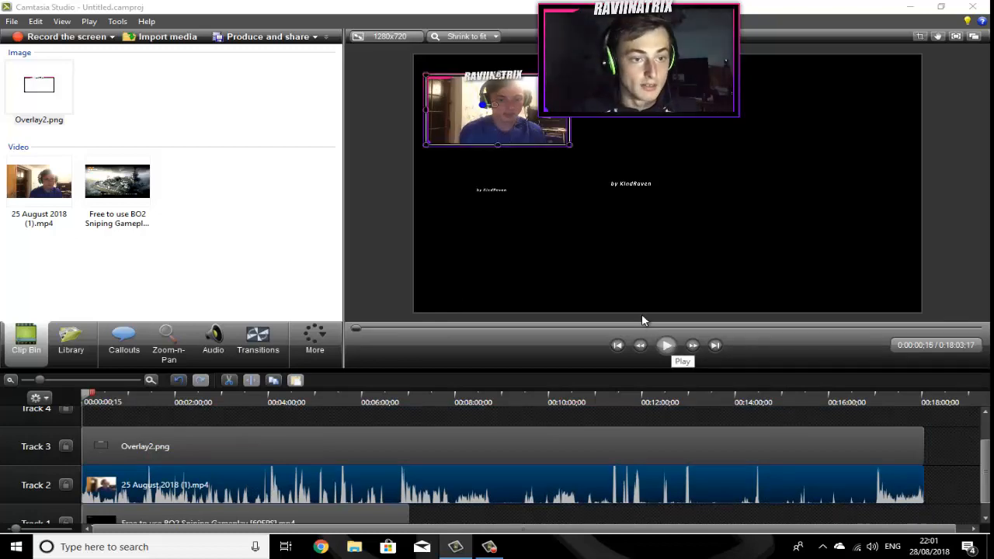
Step: Import Sponsor.png from the USB disk's LethalTrickz > Stream > Panels folder
click(169, 38)
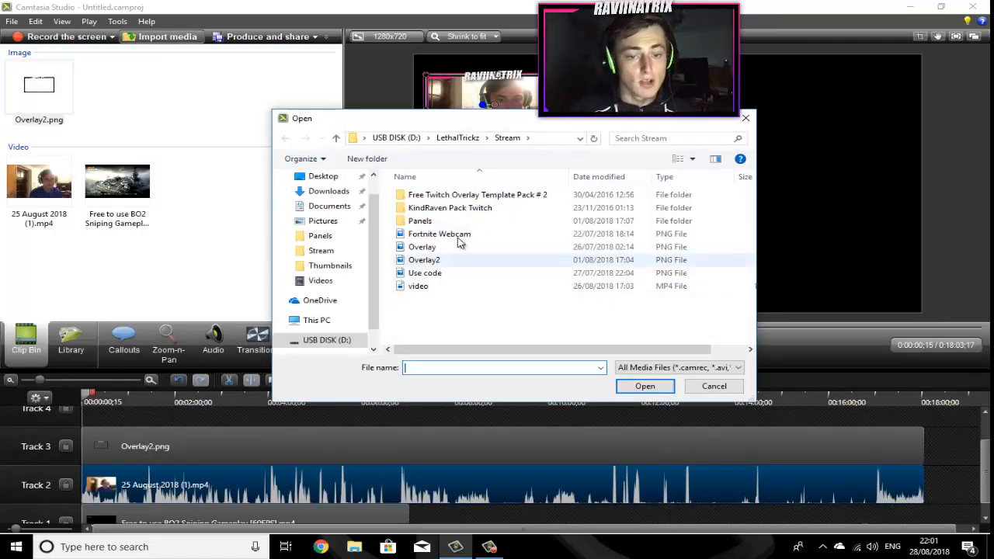
double_click(422, 221)
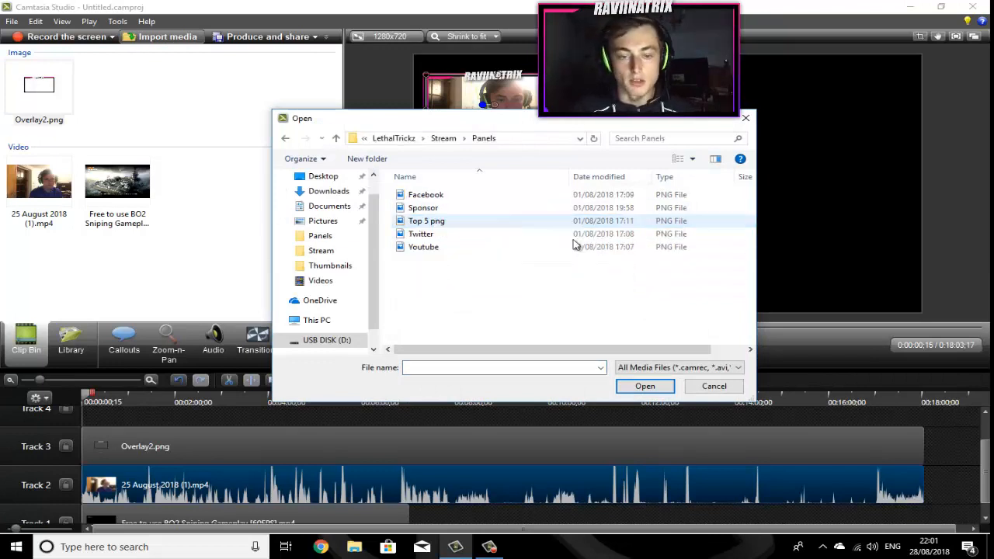
double_click(497, 207)
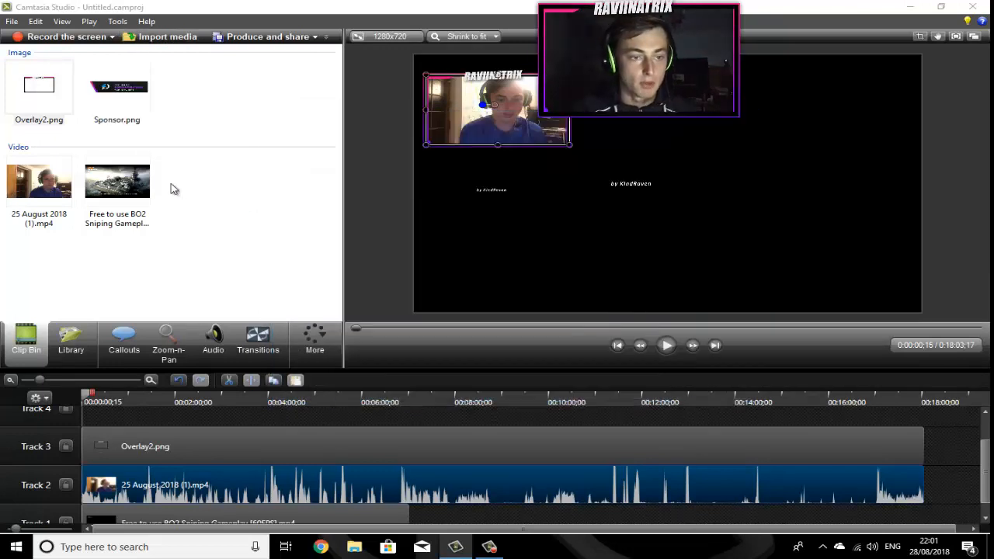
Step: Add Sponsor.png to Track 4, stretch it to the webcam clip's end, and place it below the webcam frame
mouse_move(115, 134)
mouse_down()
mouse_move(131, 422)
mouse_move(65, 427)
mouse_up()
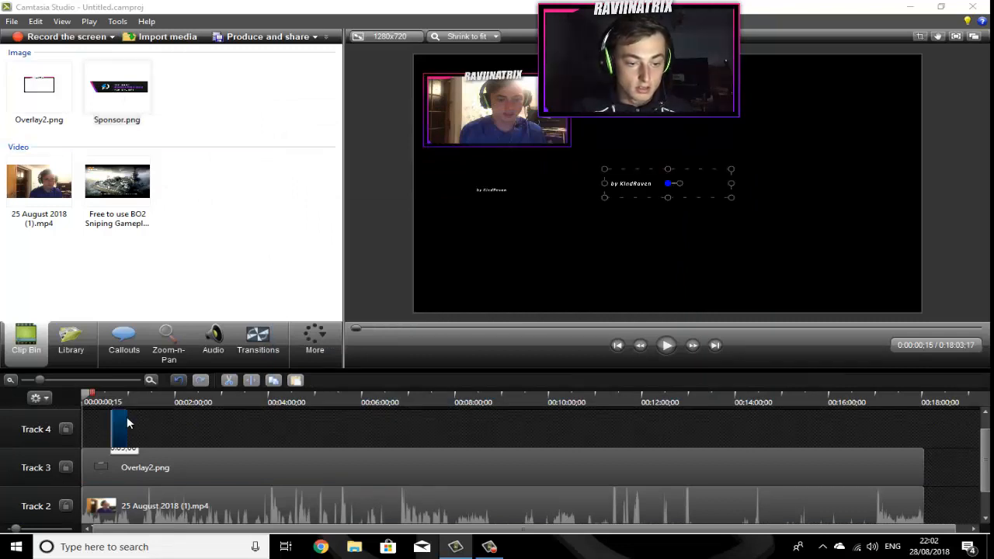
drag(133, 422, 923, 425)
drag(690, 185, 537, 191)
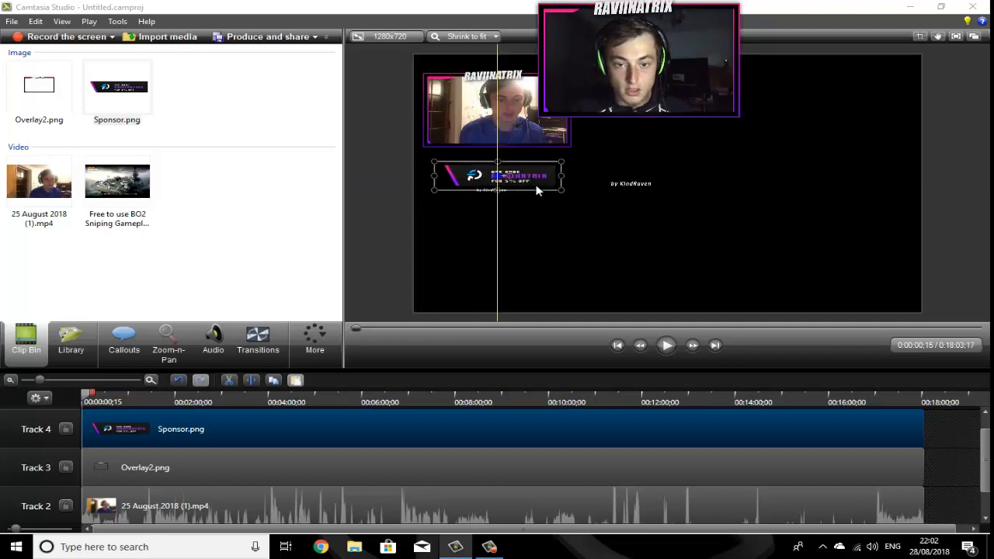
click(721, 254)
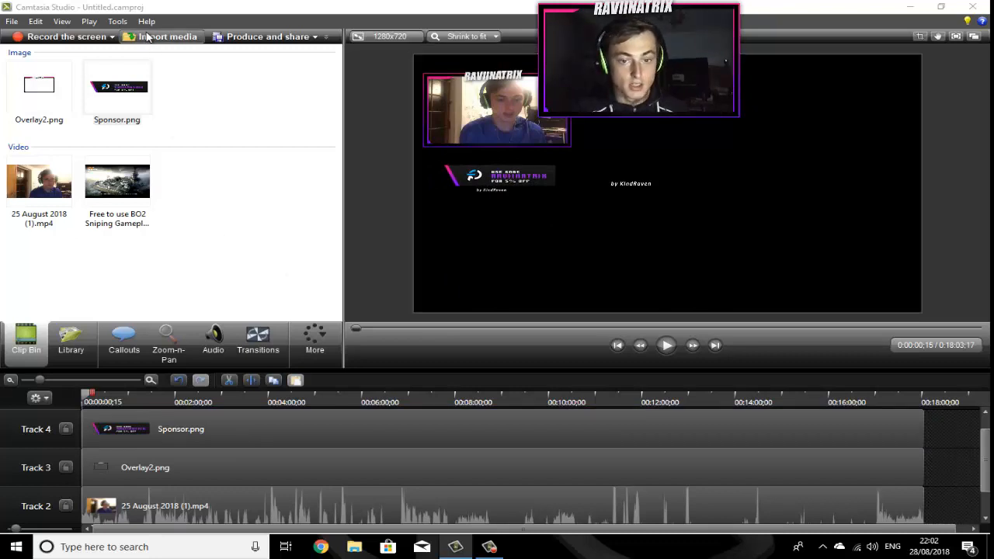
Step: Import Twitter.png from the same Panels folder
click(146, 37)
click(461, 234)
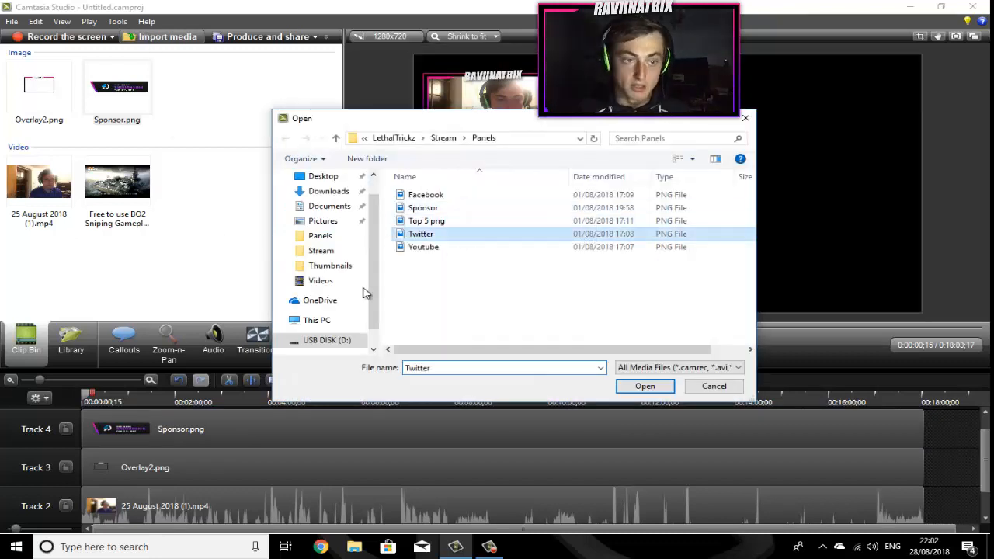
key(Return)
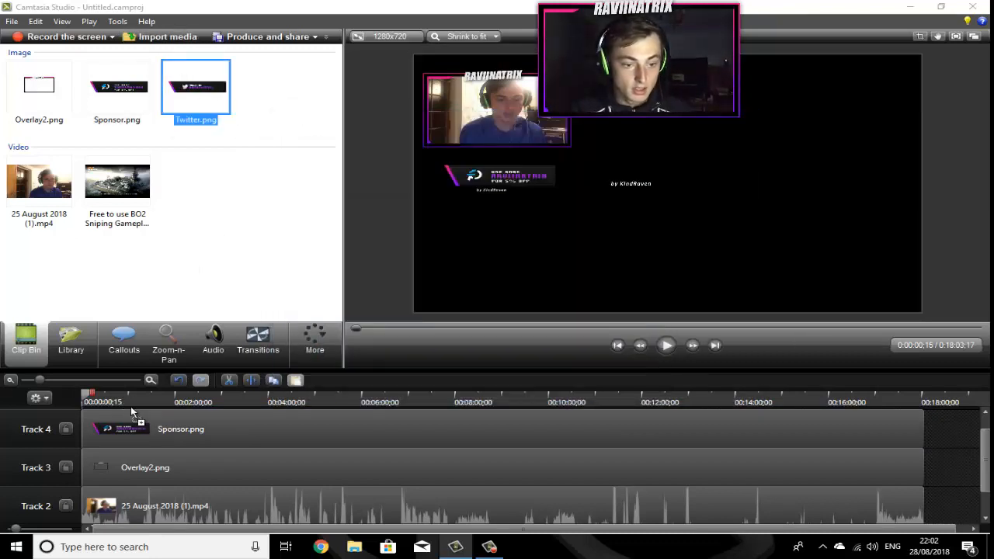
Step: Add Twitter.png on a new Track 5 spanning the video and place it below the sponsor panel
drag(140, 432, 942, 458)
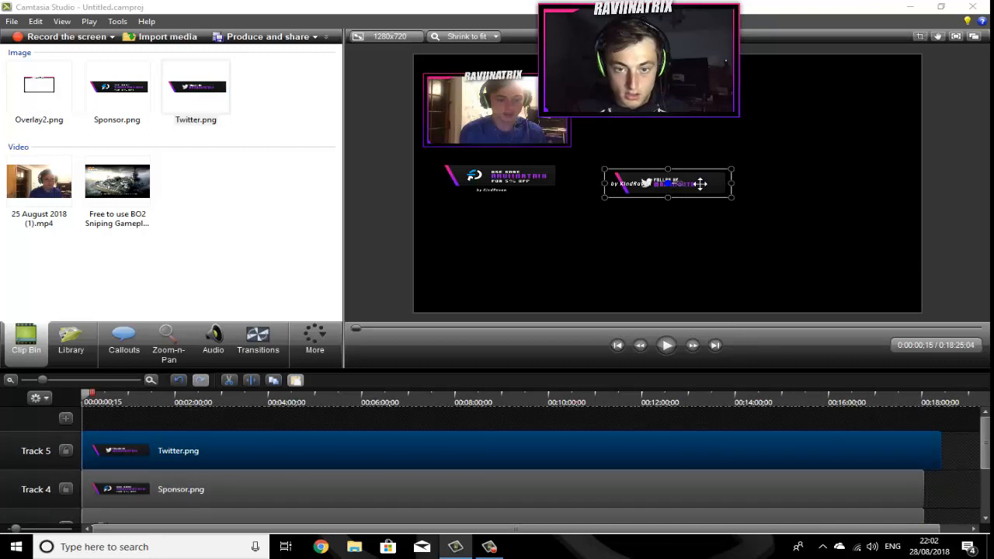
drag(700, 183, 537, 212)
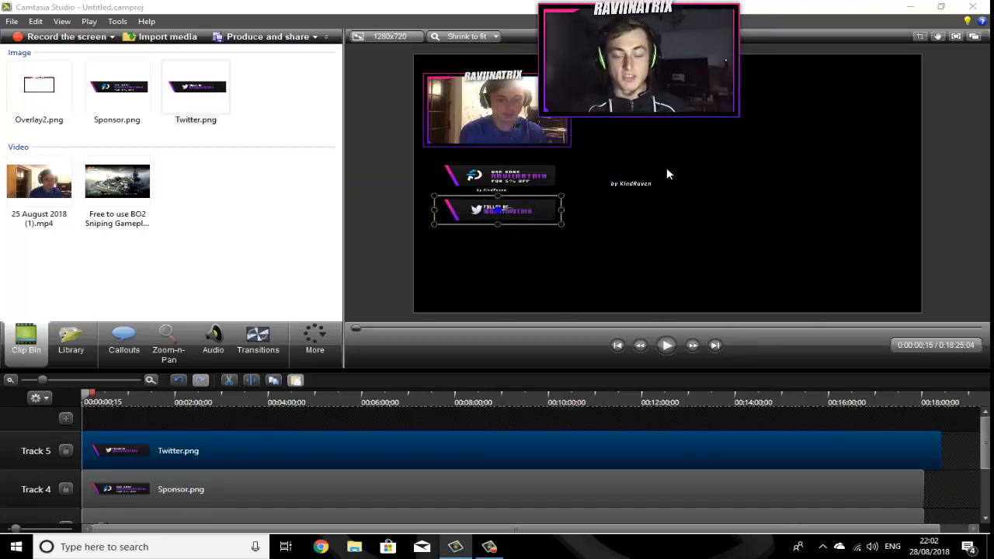
Step: Browse the USB disk's LethalTrickz folder for a background music file
click(167, 40)
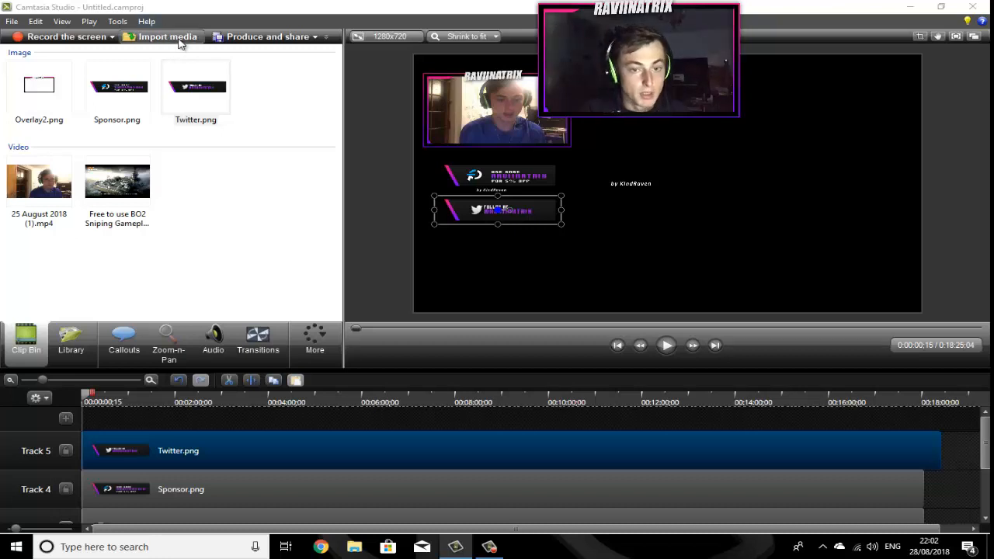
click(338, 193)
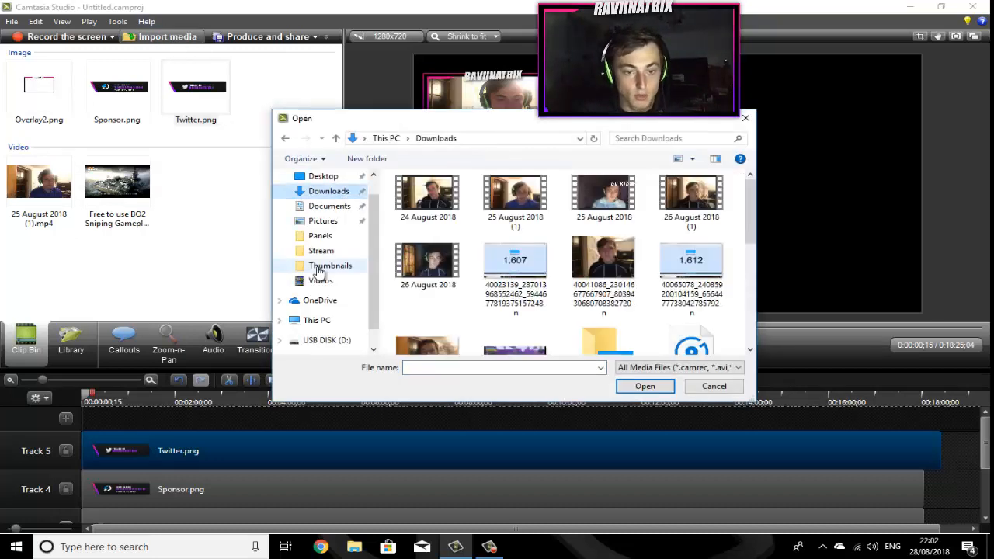
click(325, 339)
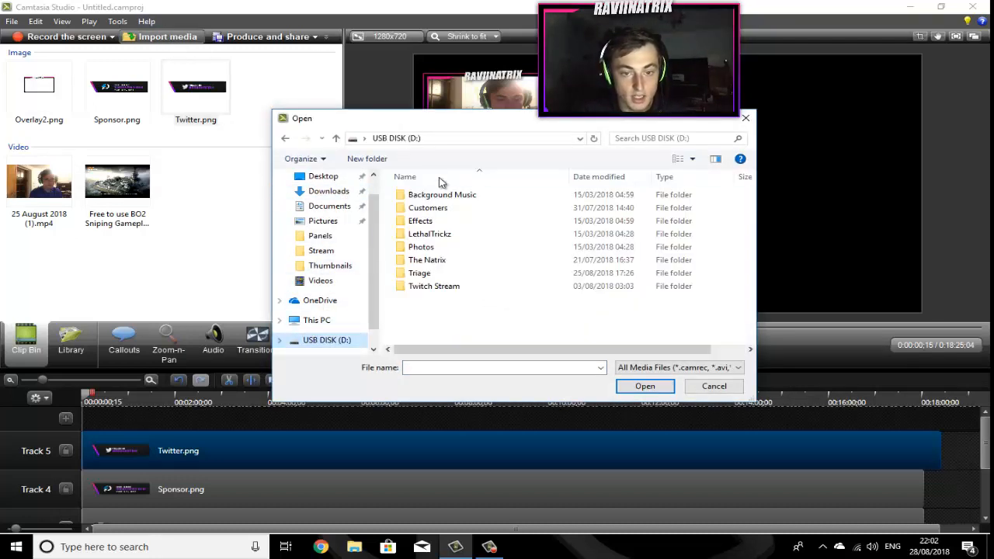
double_click(463, 234)
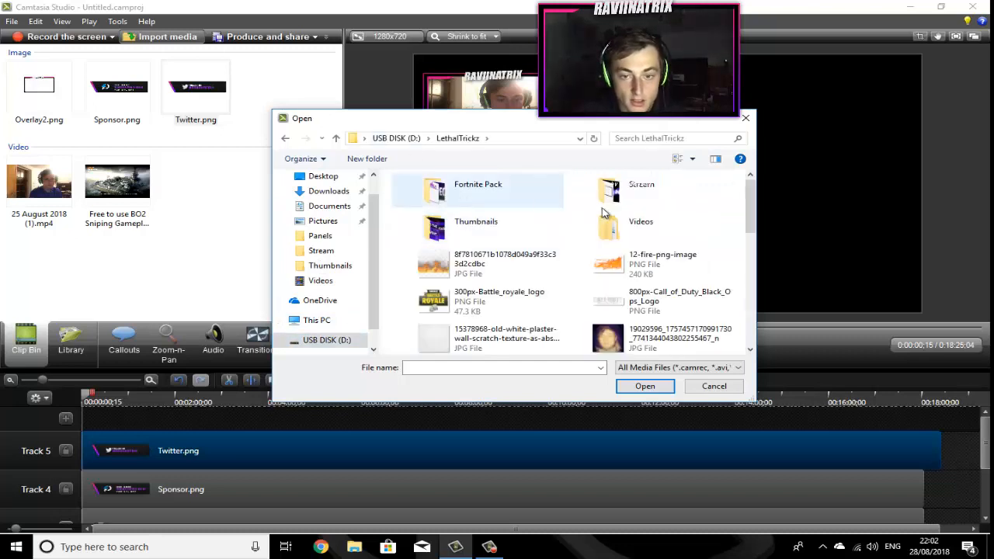
scroll(678, 224, down, 2)
scroll(491, 217, up, 2)
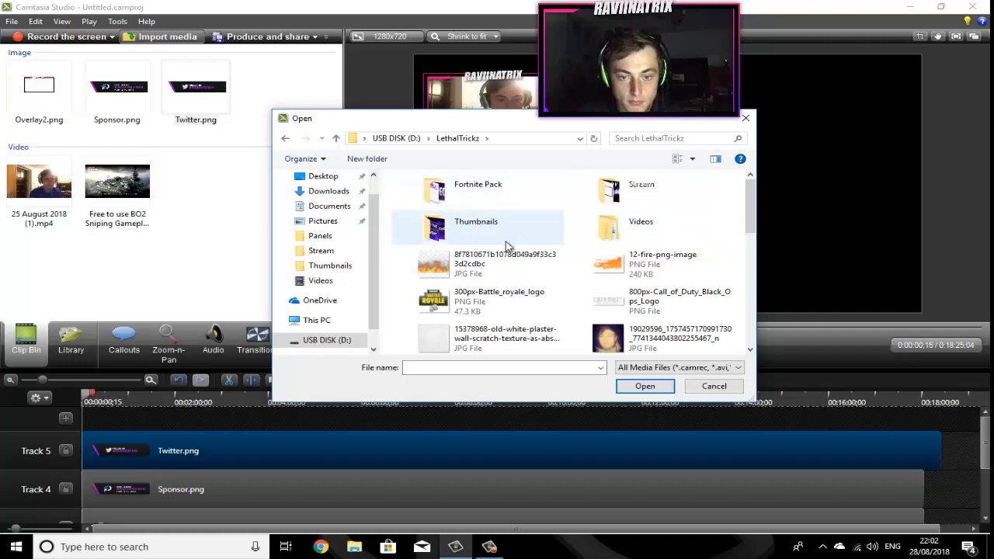
scroll(512, 248, down, 5)
scroll(396, 268, up, 2)
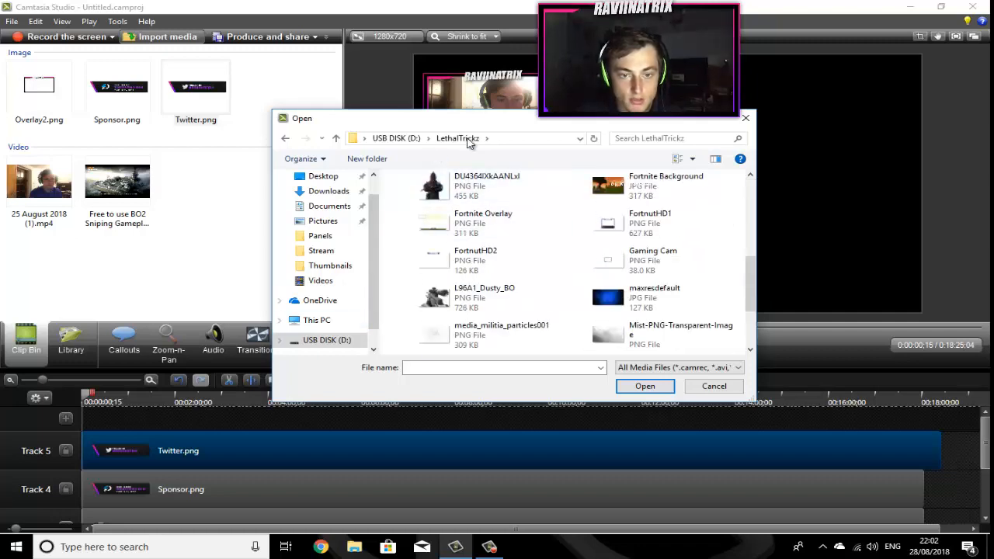
scroll(515, 235, down, 2)
scroll(512, 237, up, 4)
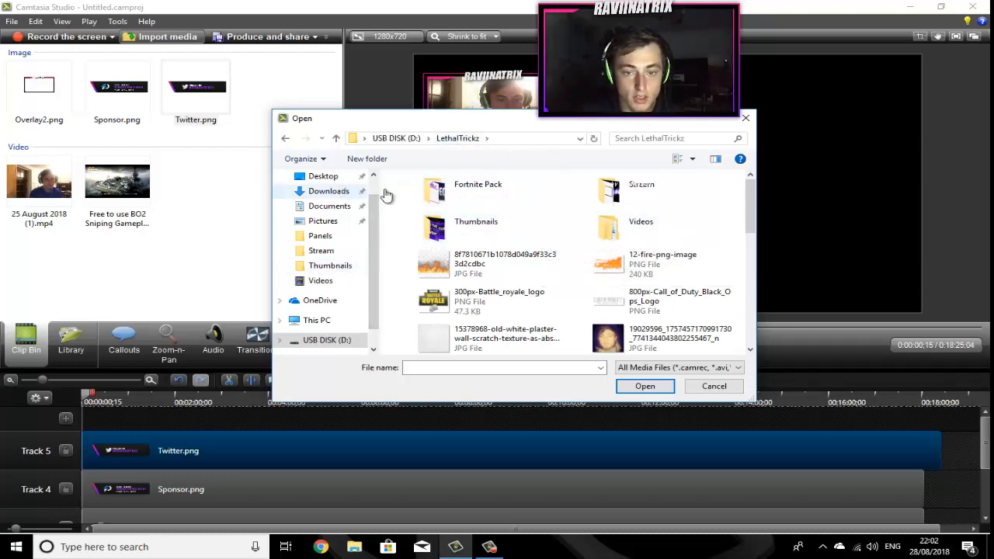
Step: Import the song Tobu - Hope [NCS Release] from the Downloads folder
click(329, 191)
scroll(590, 233, down, 5)
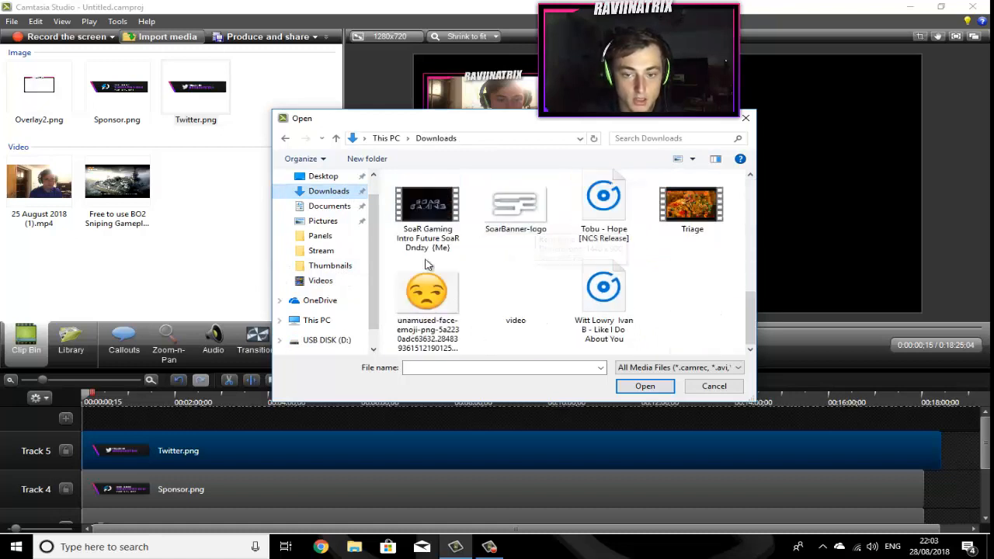
click(600, 232)
double_click(595, 223)
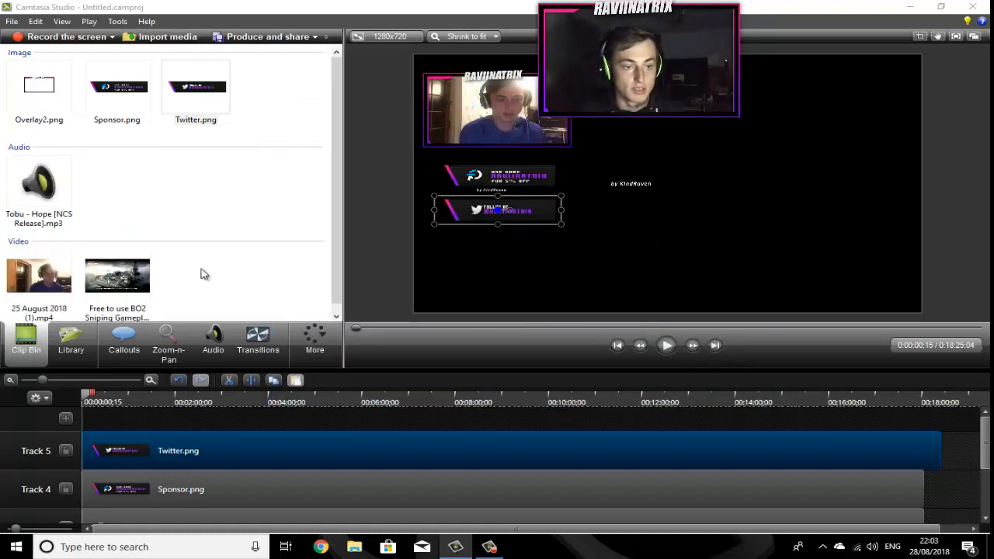
Step: Add the Tobu - Hope audio to a new Track 6 at the start and briefly preview playback
mouse_move(33, 211)
mouse_down()
mouse_move(106, 420)
mouse_move(59, 426)
mouse_move(77, 428)
mouse_up()
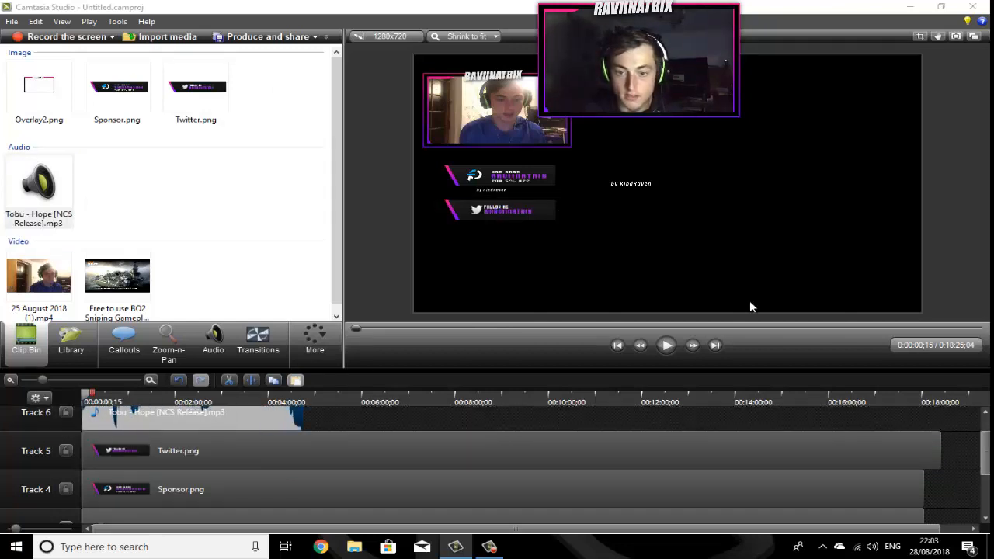
click(666, 347)
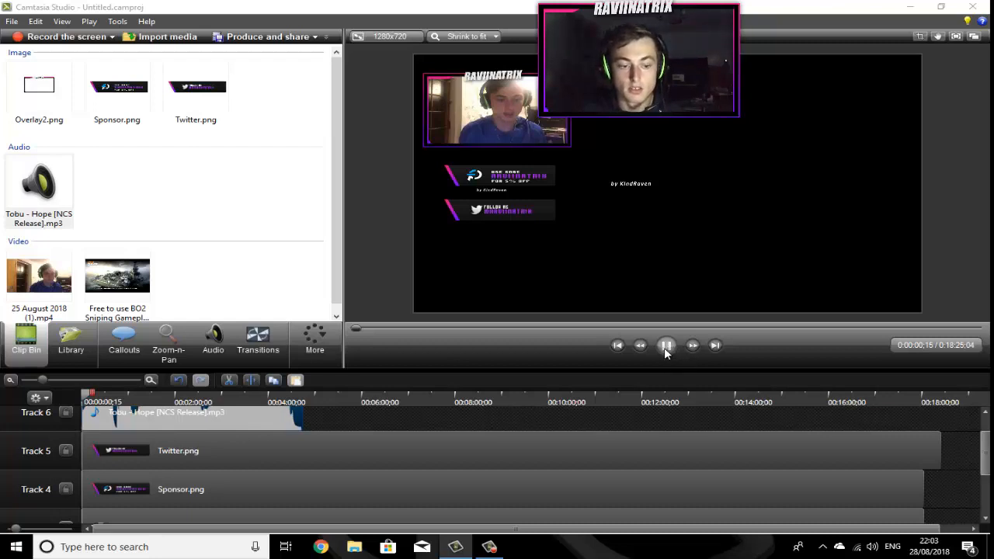
click(665, 351)
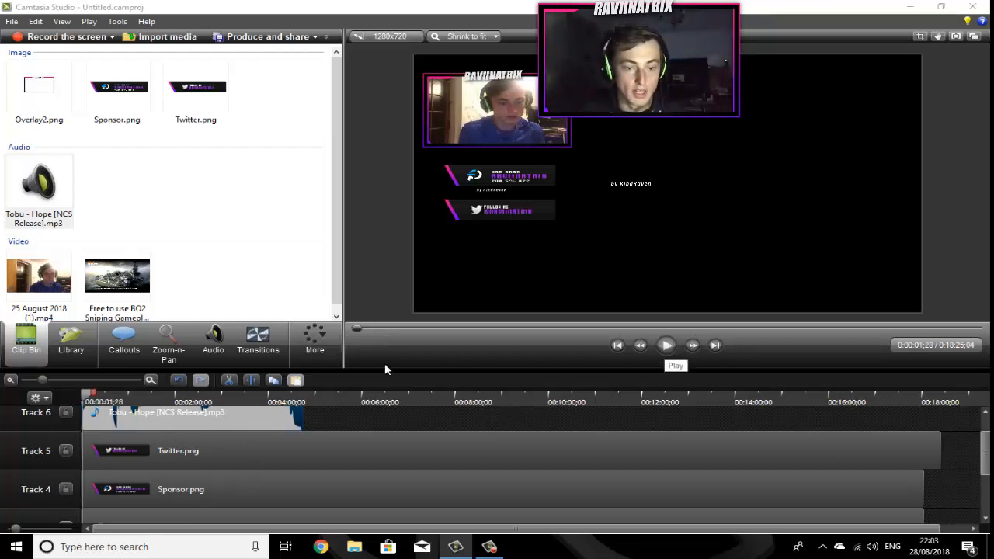
Step: Lower the volume of the Tobu - Hope music clip on Track 6
click(191, 412)
click(213, 341)
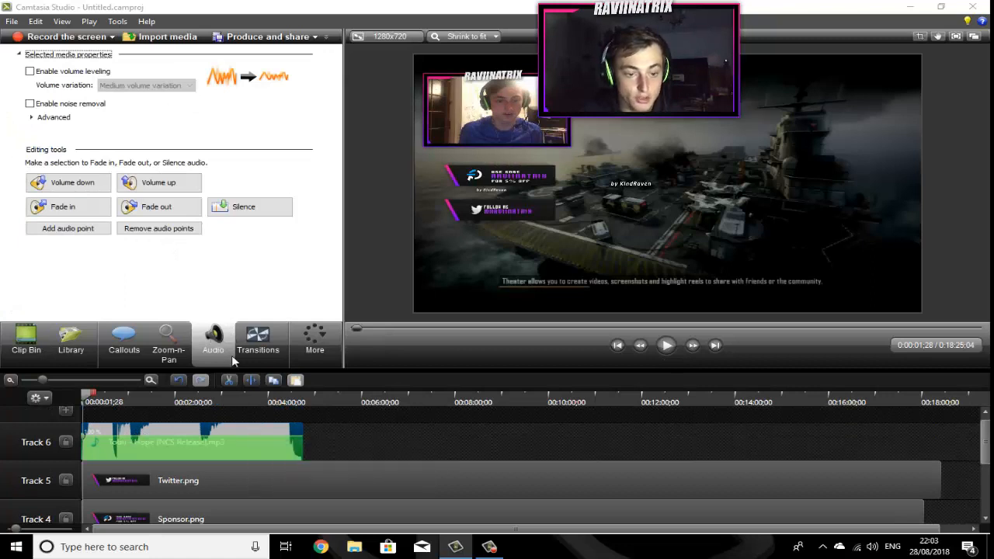
drag(215, 428, 223, 459)
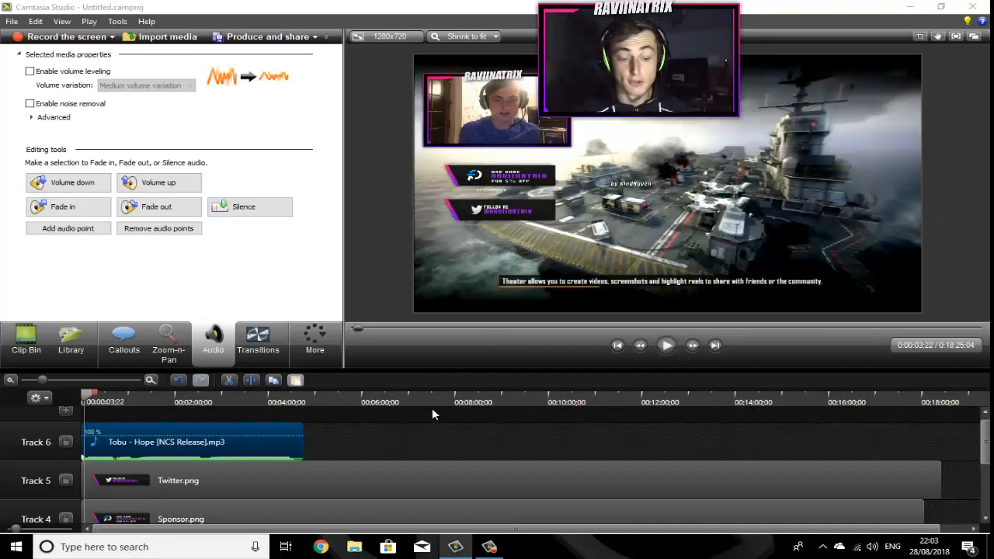
Step: Adjust the webcam clip's audio volume on Track 2, previewing playback in between
scroll(429, 415, down, 3)
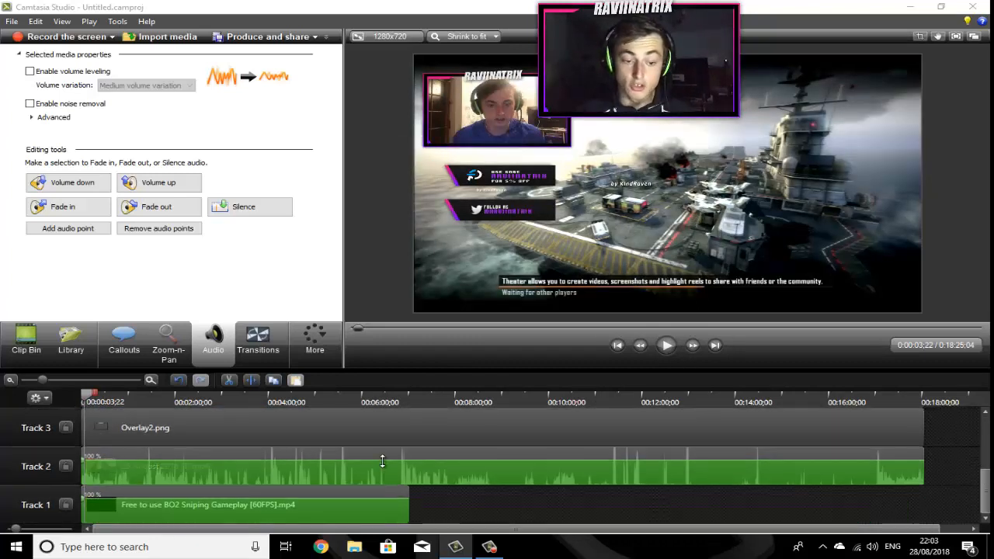
drag(383, 462, 377, 432)
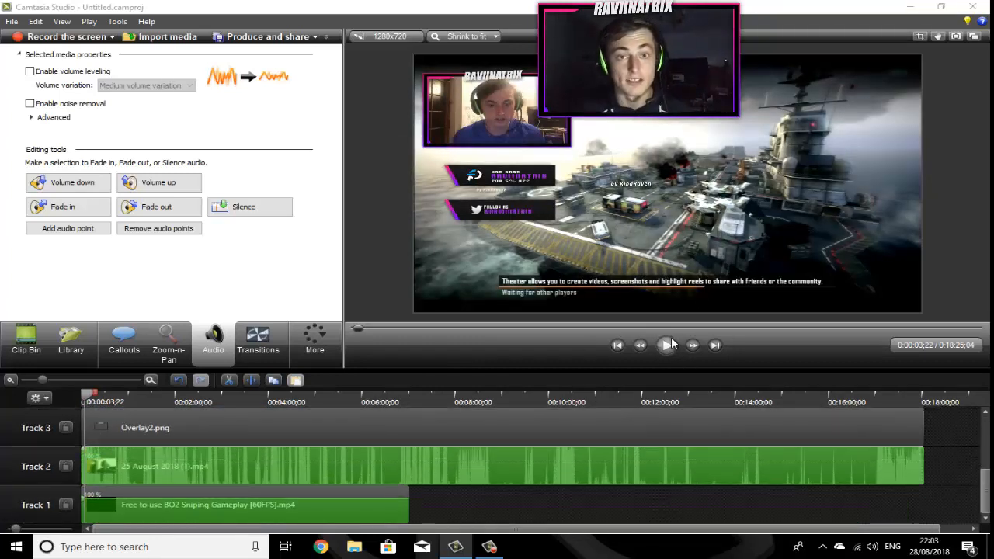
click(673, 346)
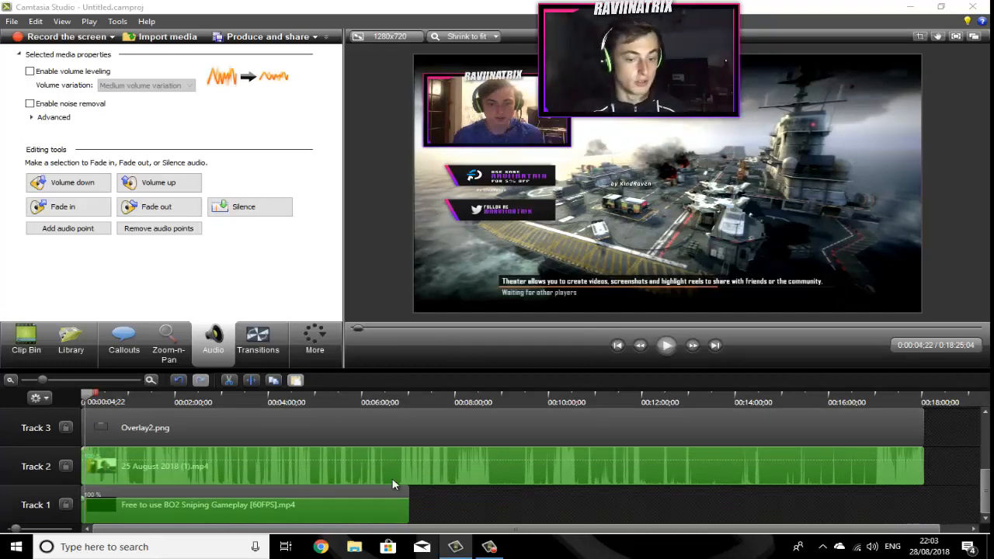
click(369, 445)
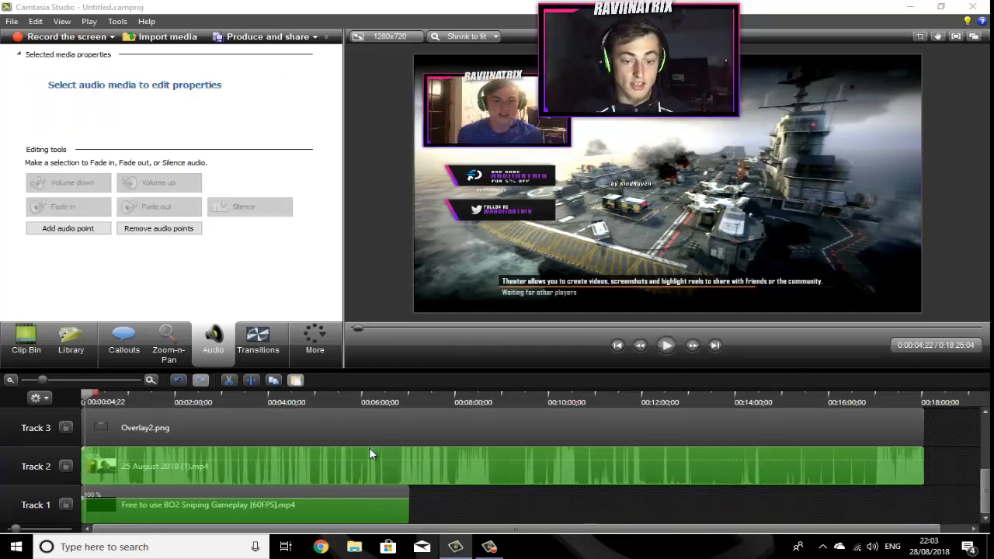
drag(369, 448, 374, 468)
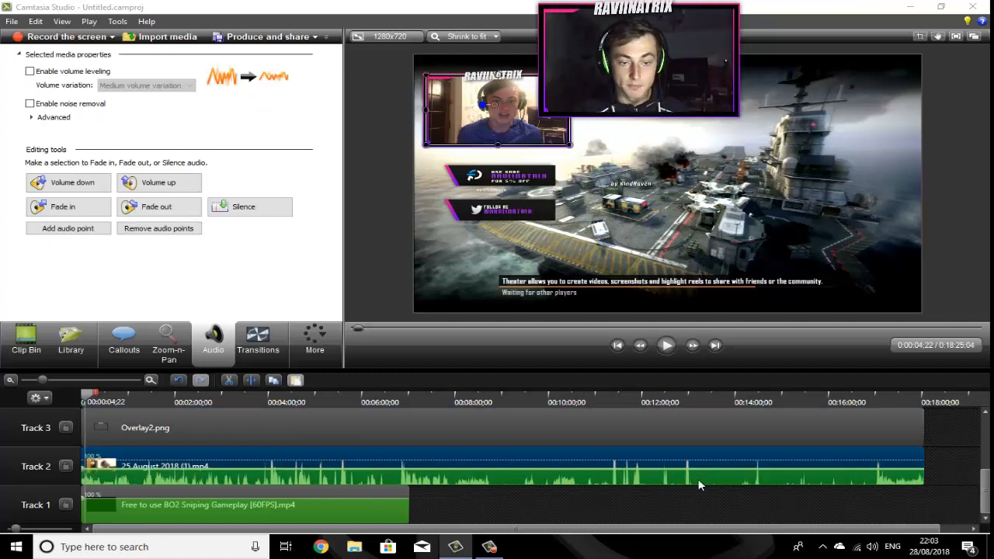
Step: Shift all timeline clips about 4 minutes later to free space at the start
click(26, 340)
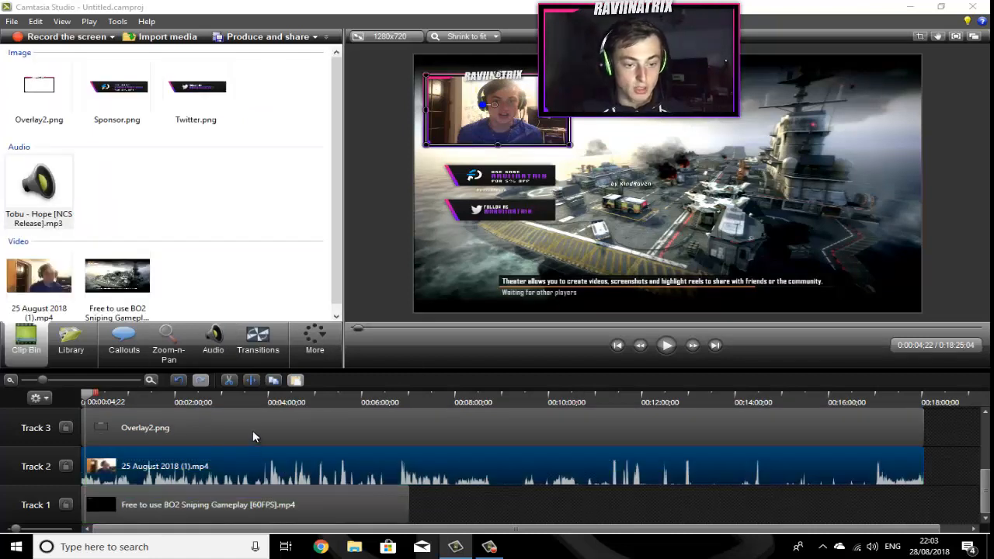
drag(255, 435, 472, 471)
mouse_move(606, 459)
mouse_down()
mouse_move(615, 462)
mouse_move(599, 461)
mouse_up()
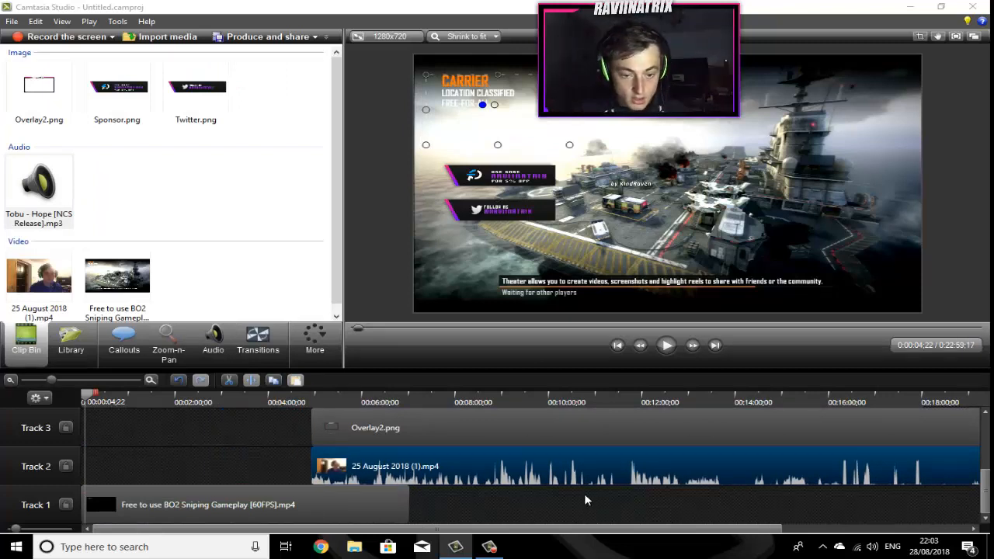
drag(404, 505, 632, 497)
scroll(434, 426, up, 3)
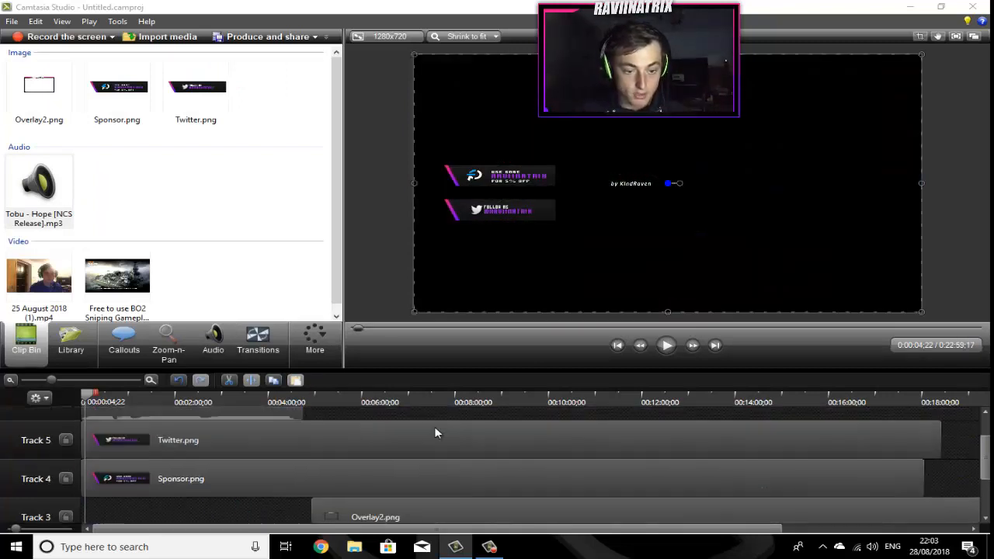
scroll(302, 502, up, 1)
scroll(301, 493, down, 1)
click(520, 449)
drag(518, 445, 505, 444)
drag(368, 424, 605, 425)
scroll(256, 492, up, 1)
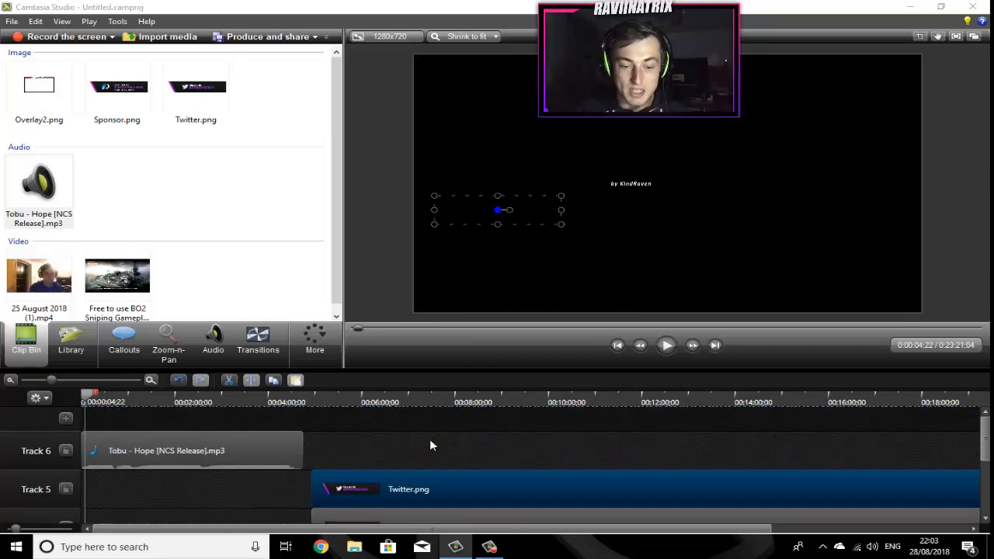
drag(212, 449, 392, 441)
Step: Import video.mp4 from the Downloads folder into the clip bin
click(153, 39)
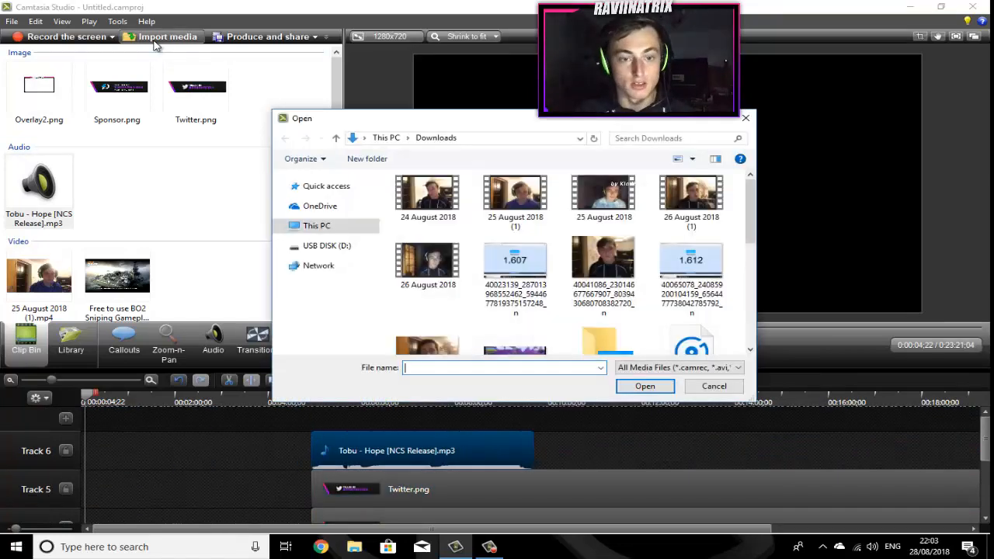
scroll(526, 252, down, 1)
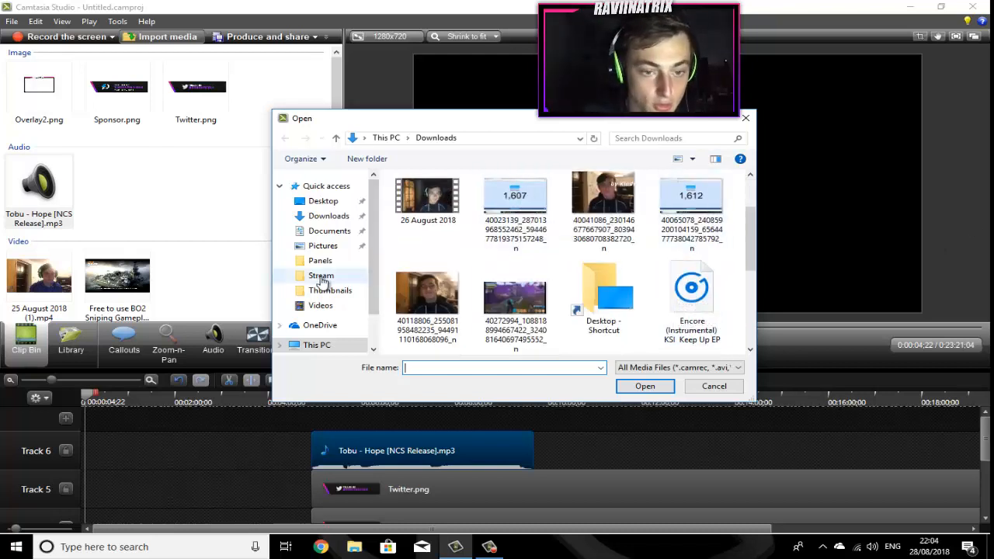
click(319, 216)
scroll(335, 329, down, 2)
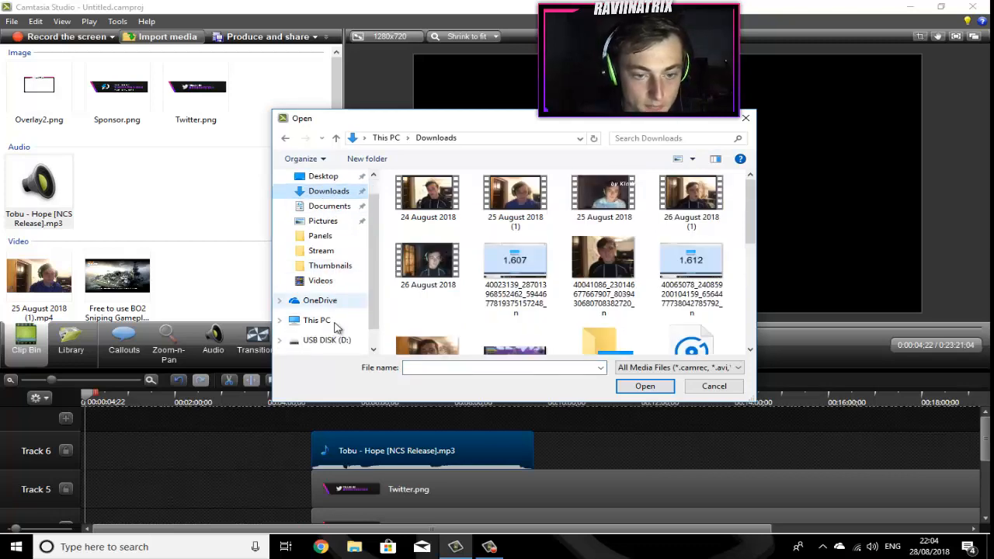
scroll(330, 257, down, 1)
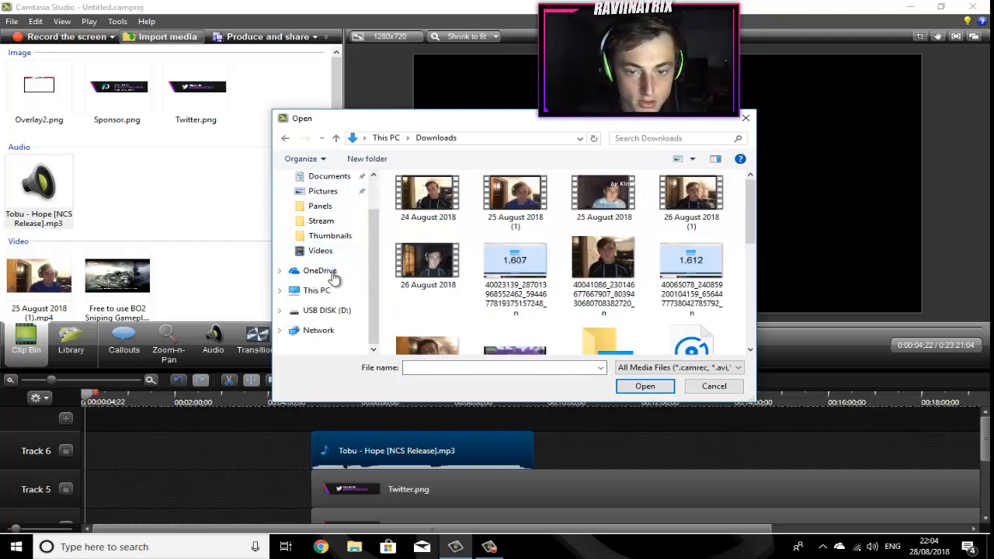
scroll(512, 264, down, 5)
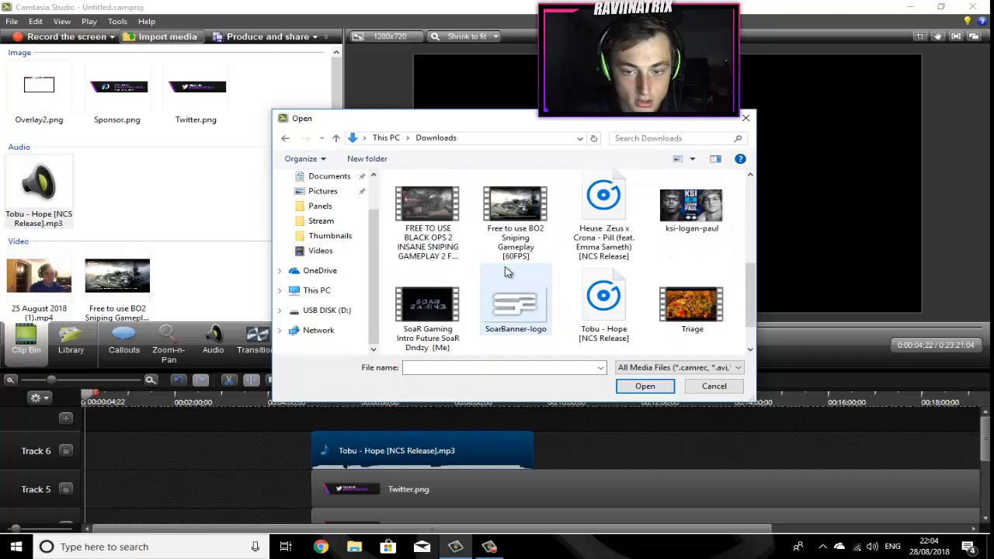
scroll(504, 272, down, 2)
double_click(516, 304)
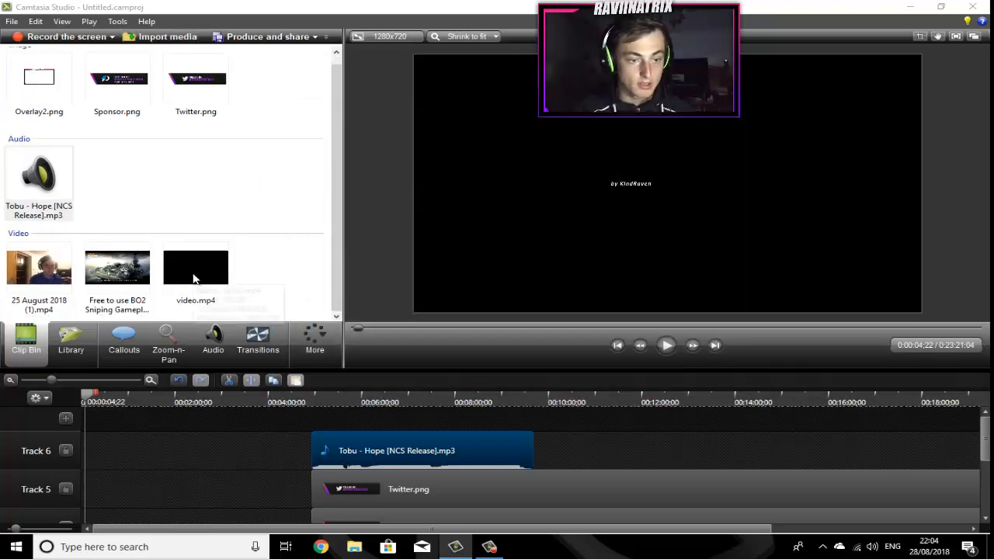
Step: Place video.mp4 as an intro at the very start of Track 1
drag(194, 278, 199, 282)
mouse_move(106, 518)
mouse_down()
mouse_move(129, 473)
mouse_move(108, 473)
mouse_move(110, 441)
mouse_up()
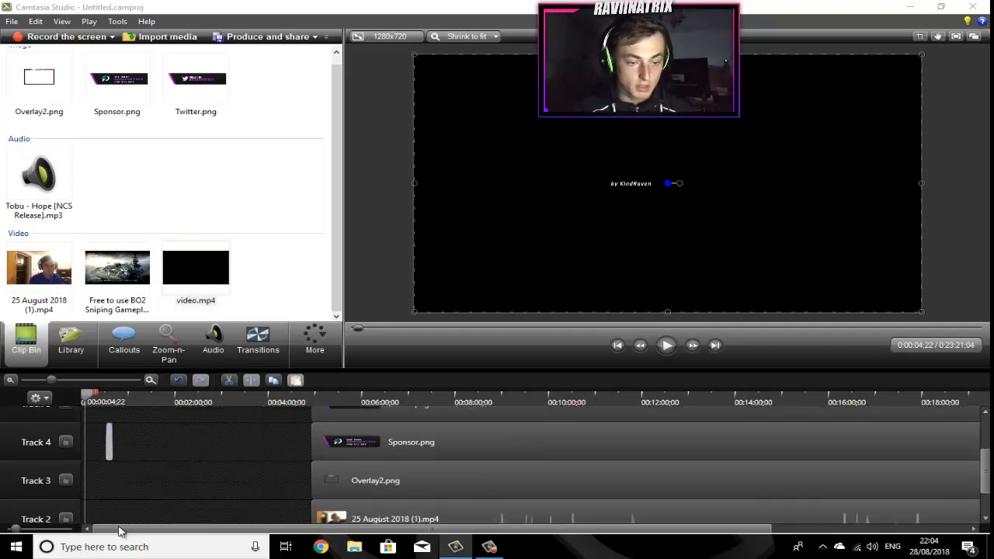
drag(115, 549, 86, 505)
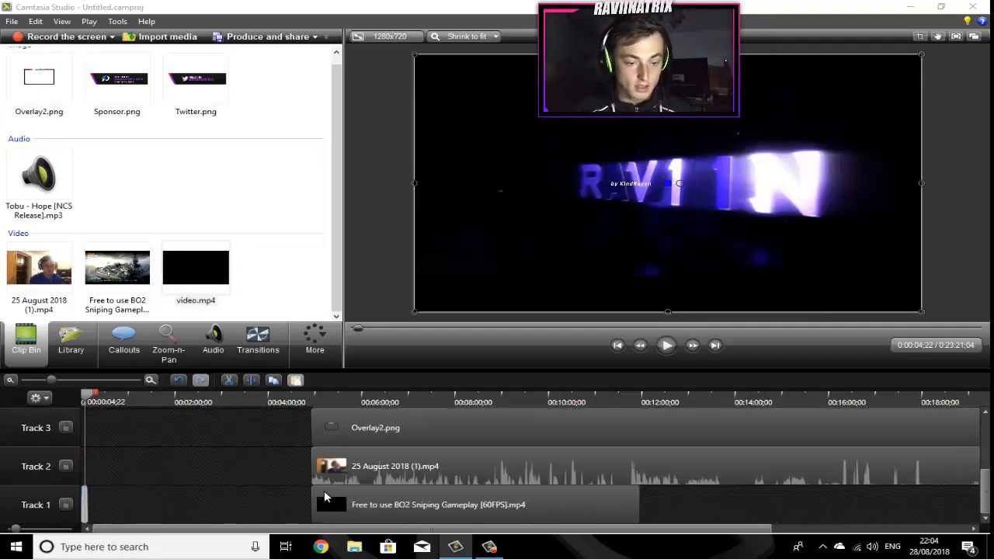
Step: Move the gameplay, webcam, overlay, sponsor, Twitter and music clips back to start right after the intro
drag(325, 494, 123, 501)
drag(326, 466, 78, 452)
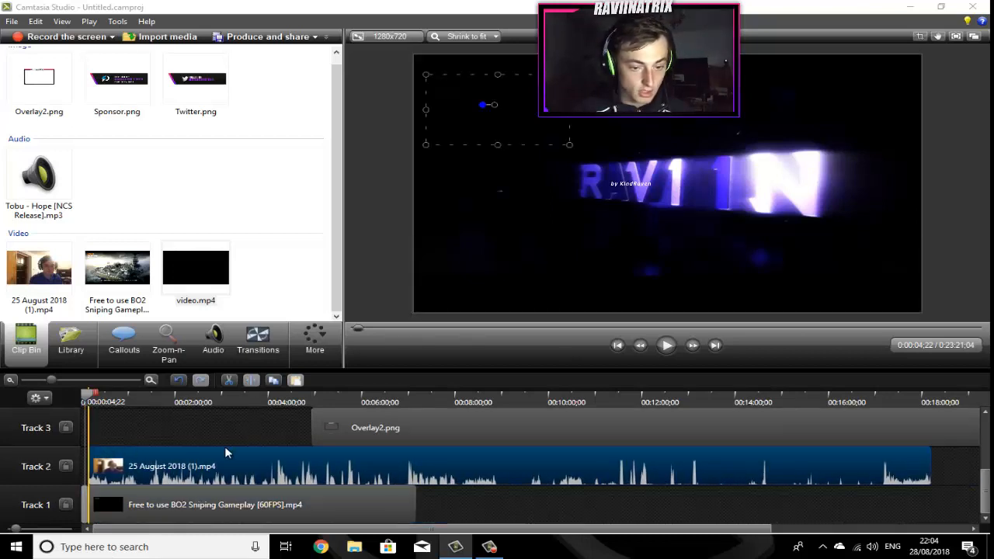
drag(389, 438, 163, 442)
scroll(184, 448, up, 2)
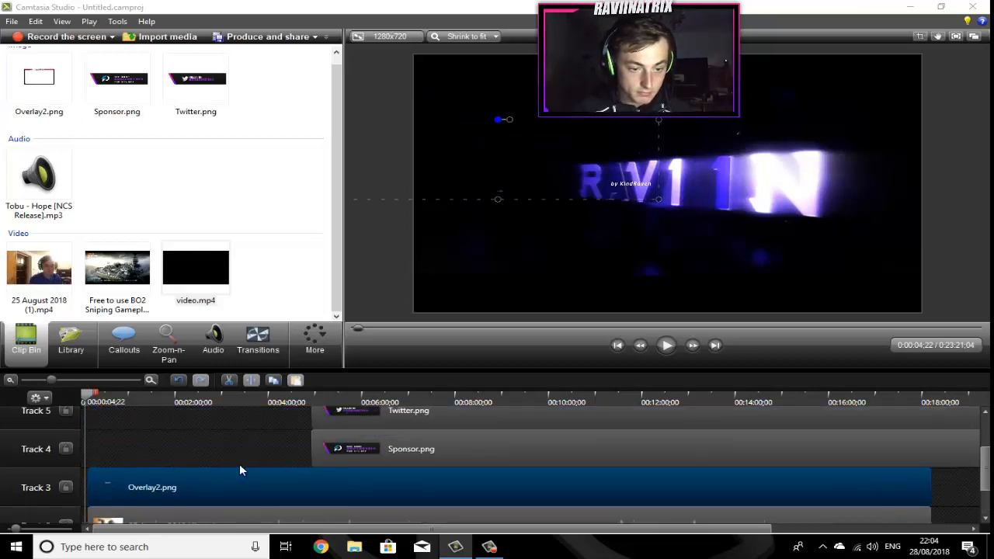
drag(79, 464, 126, 456)
drag(379, 432, 160, 428)
scroll(233, 449, up, 1)
drag(353, 428, 134, 438)
scroll(427, 471, up, 1)
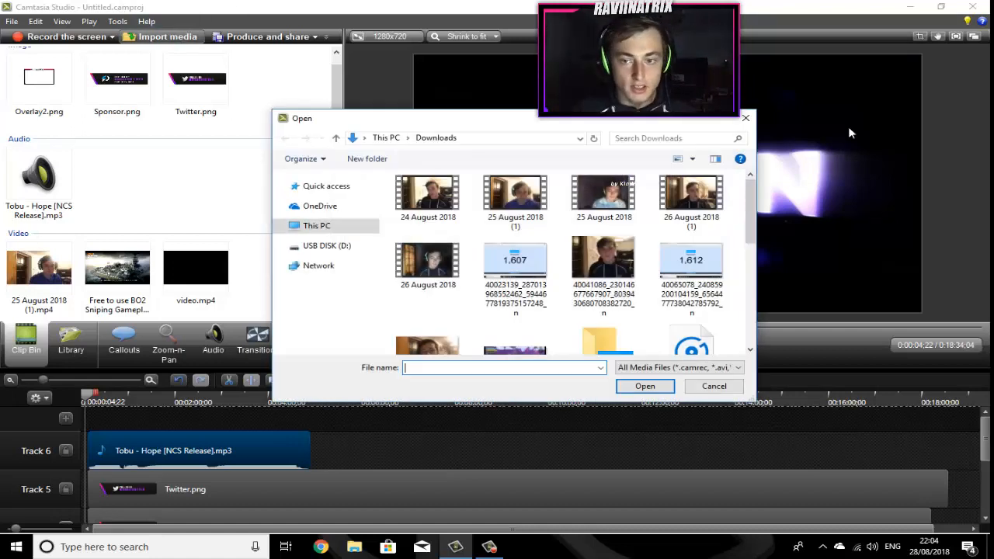
click(751, 120)
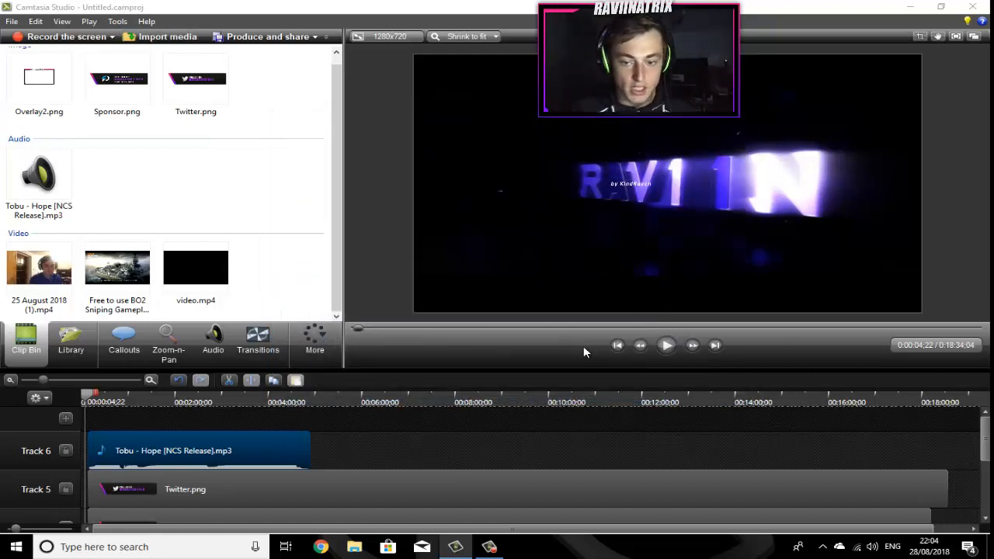
Step: Preview the intro and gameplay, scrubbing the playhead and checking full-screen playback
click(665, 346)
key(space)
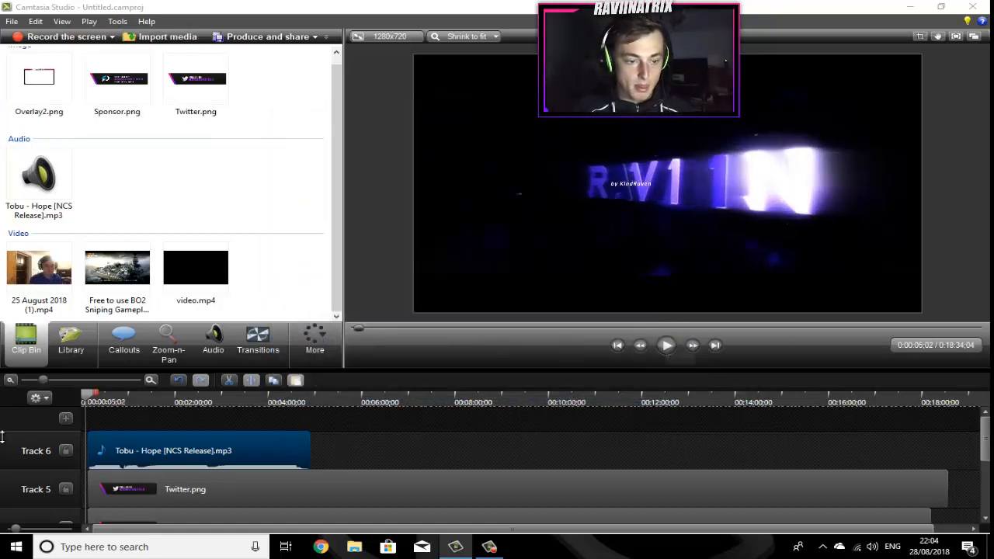
drag(89, 395, 47, 401)
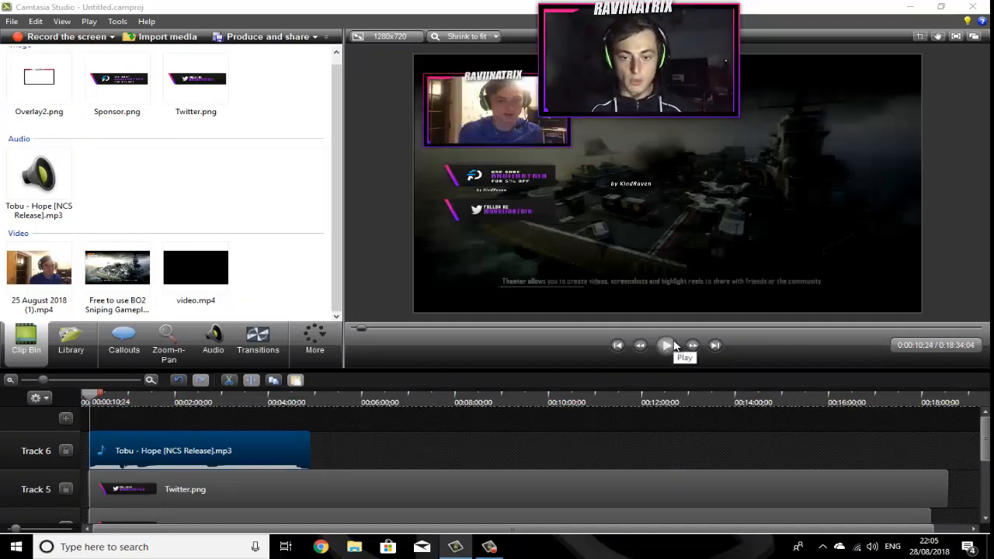
click(955, 36)
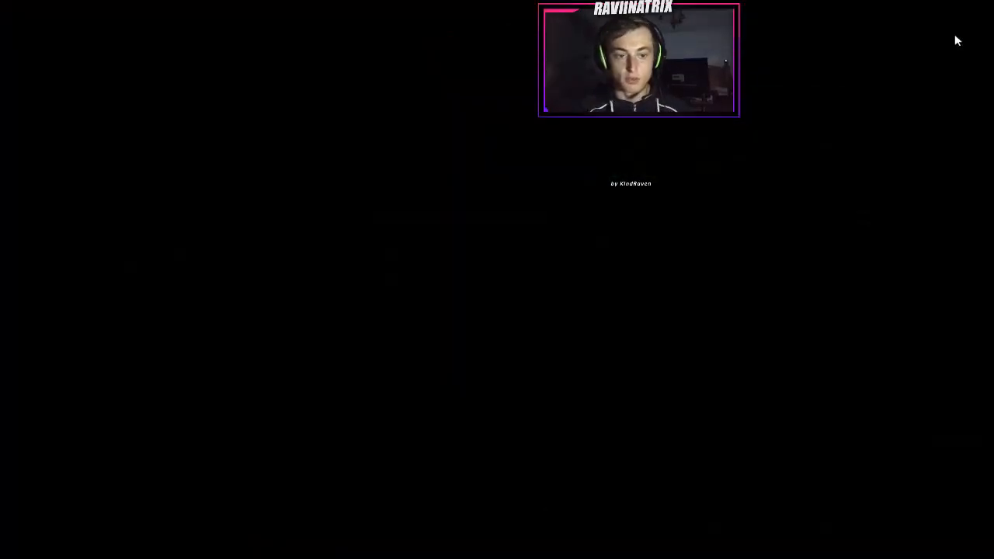
key(Escape)
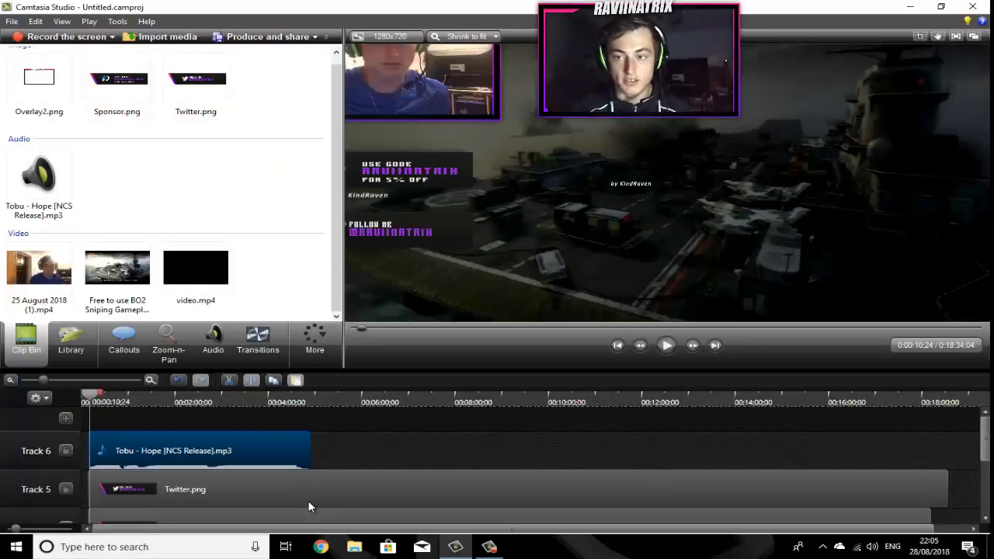
Step: Detach the video preview into its own window, play it, then reattach it
click(975, 37)
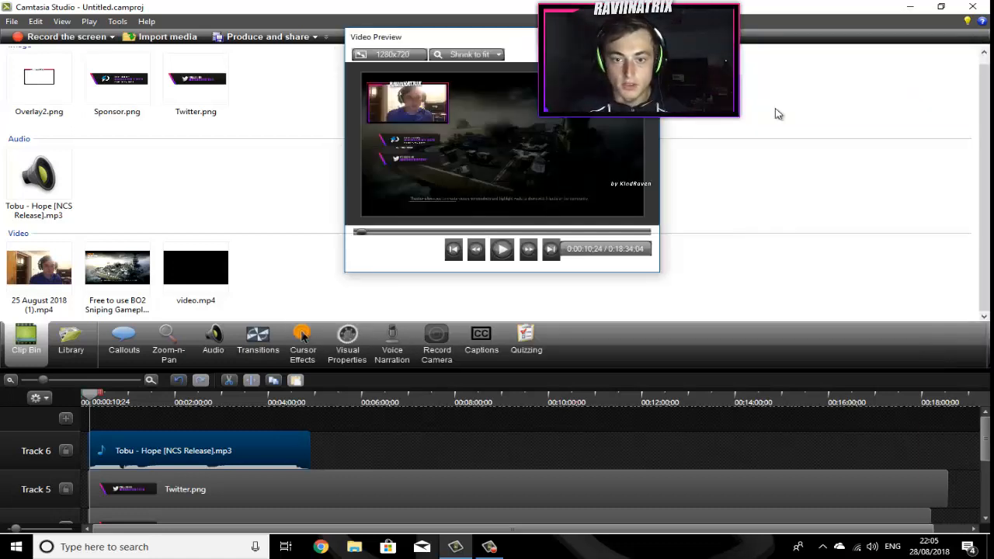
click(502, 248)
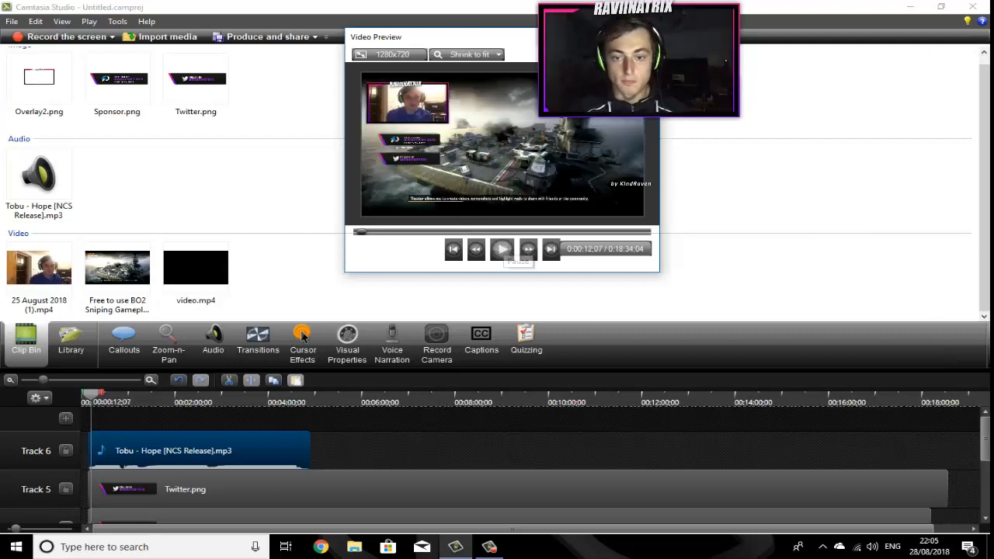
click(502, 248)
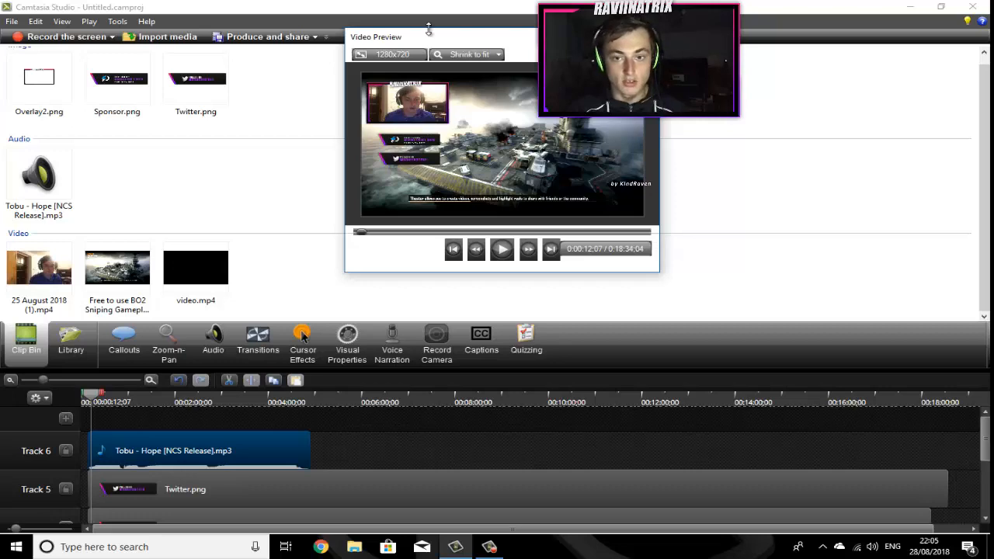
drag(428, 30, 482, 57)
click(647, 65)
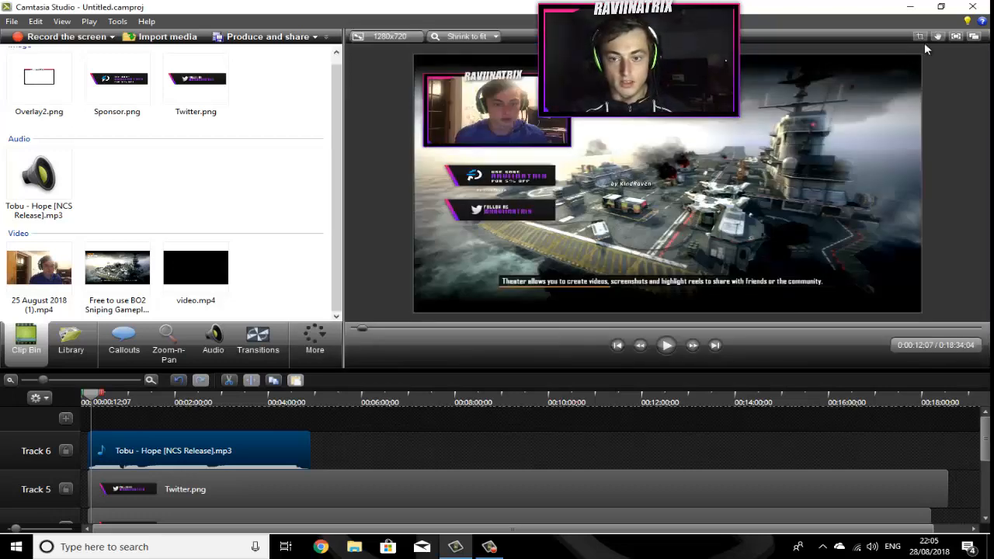
Step: Import the 1,612 subscriber-count screenshot from Downloads and add it on a new Track 7 at the start
click(162, 37)
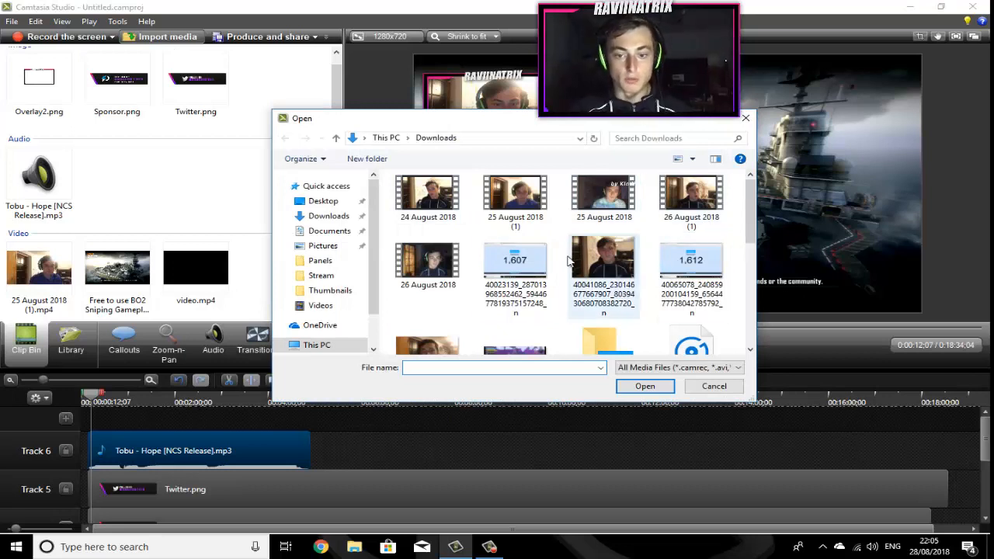
double_click(685, 268)
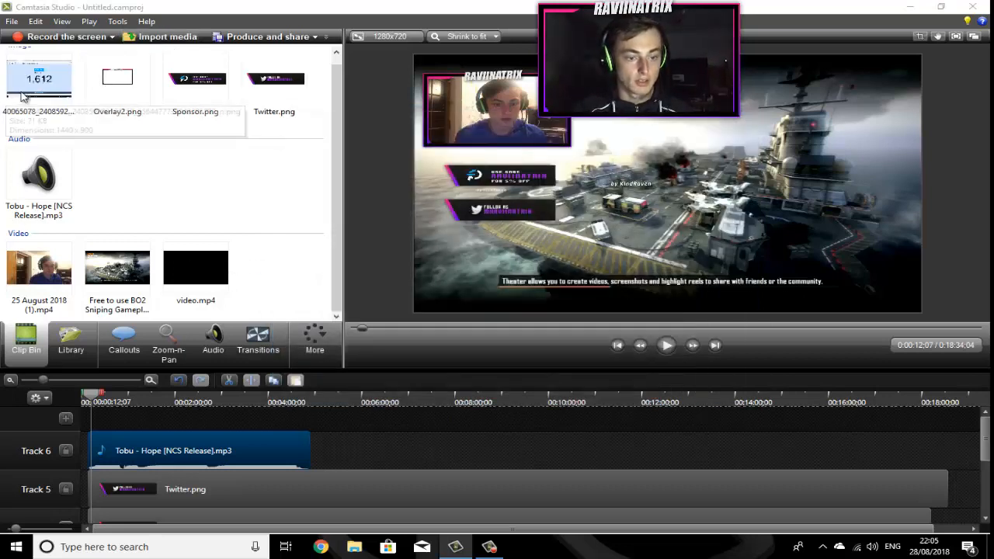
drag(132, 437, 310, 417)
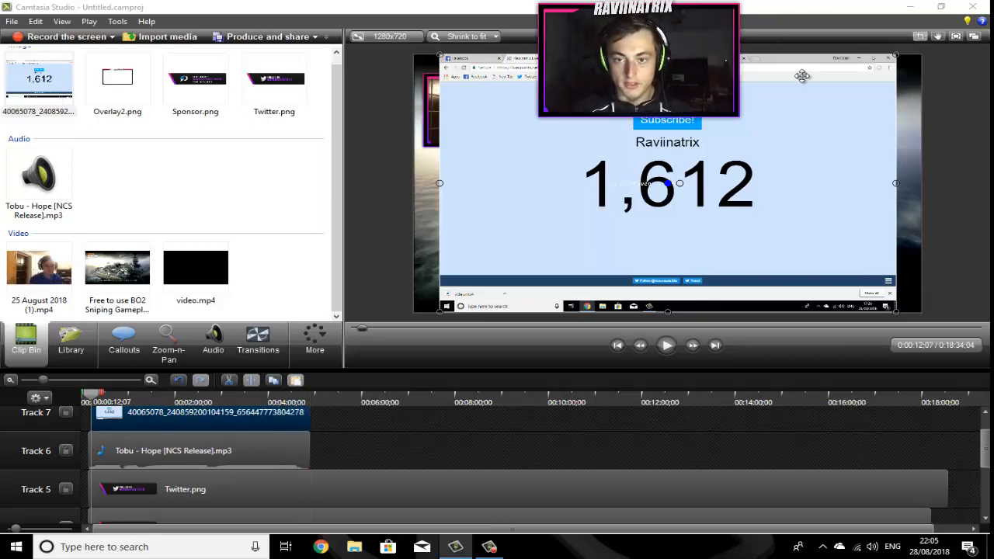
Step: Crop the subscriber-count screenshot down to a strip showing just the 1,612 number
key(alt)
drag(681, 57, 687, 158)
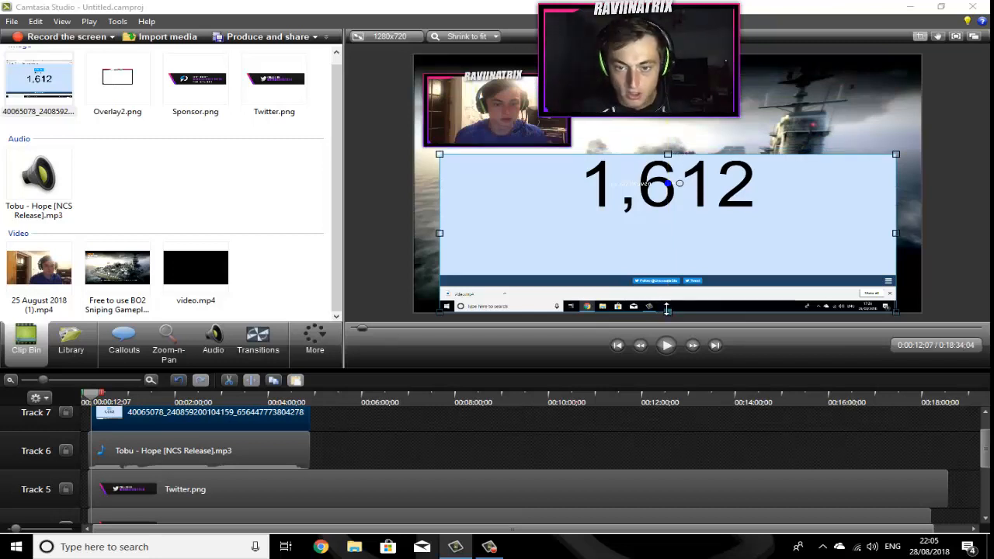
drag(667, 308, 667, 223)
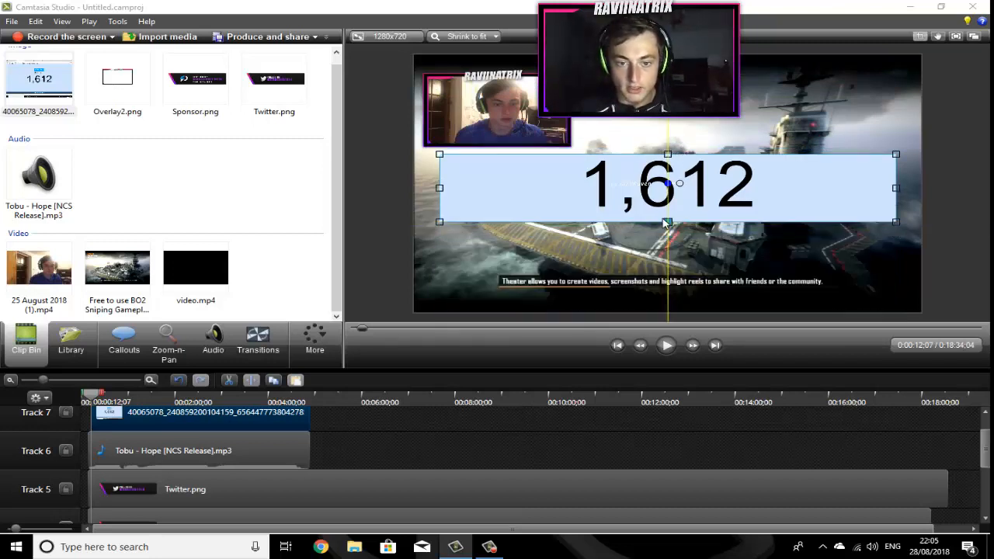
drag(527, 190, 526, 189)
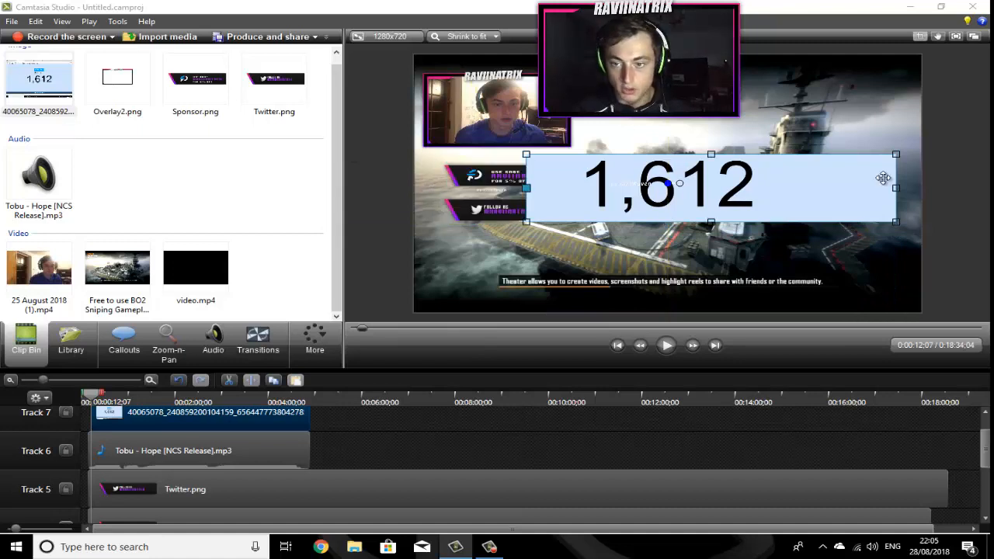
drag(896, 185, 868, 109)
drag(876, 112, 874, 113)
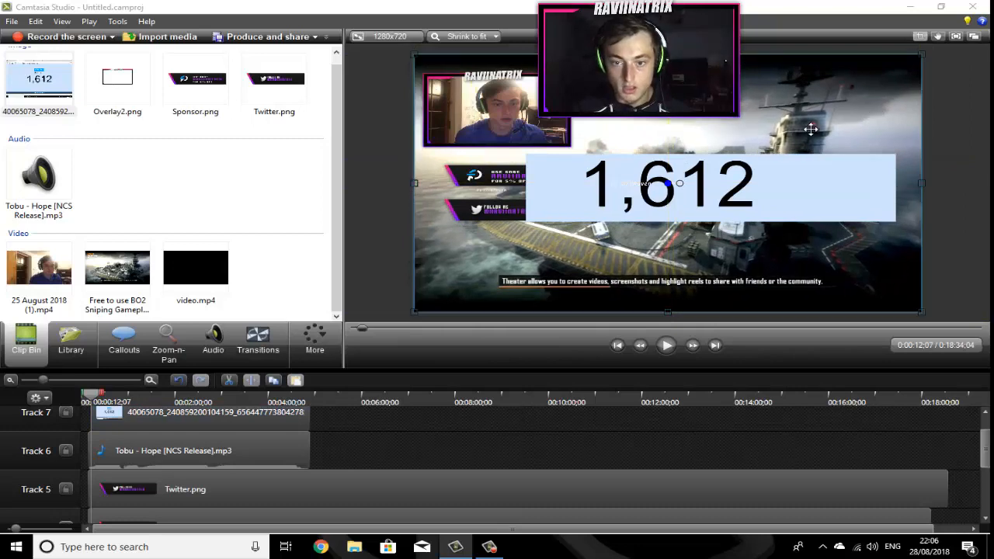
click(794, 178)
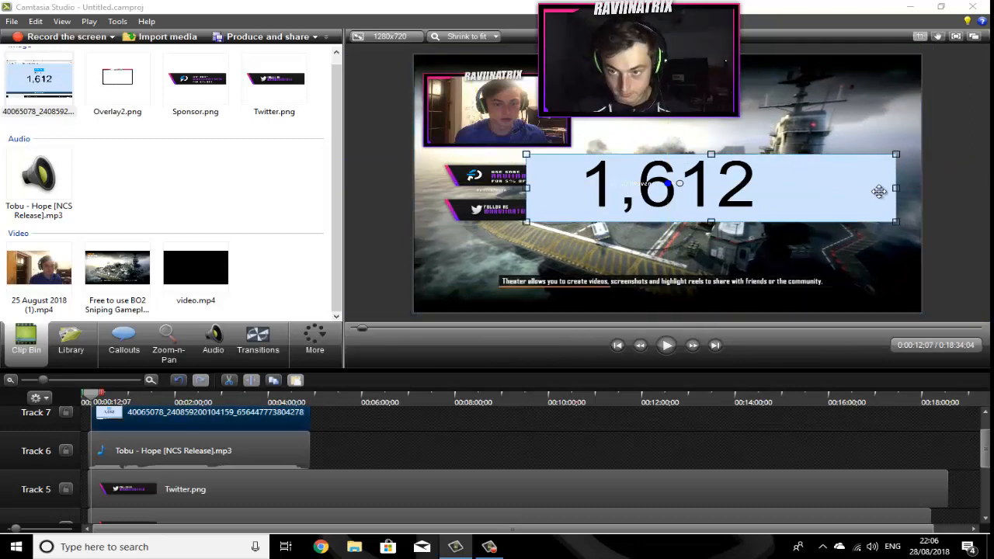
drag(896, 187, 765, 187)
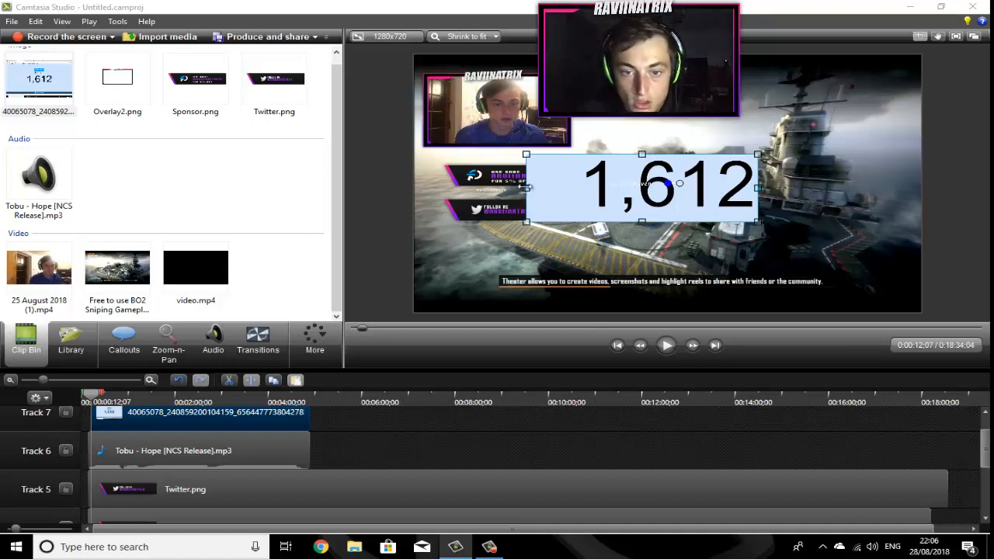
drag(526, 187, 581, 192)
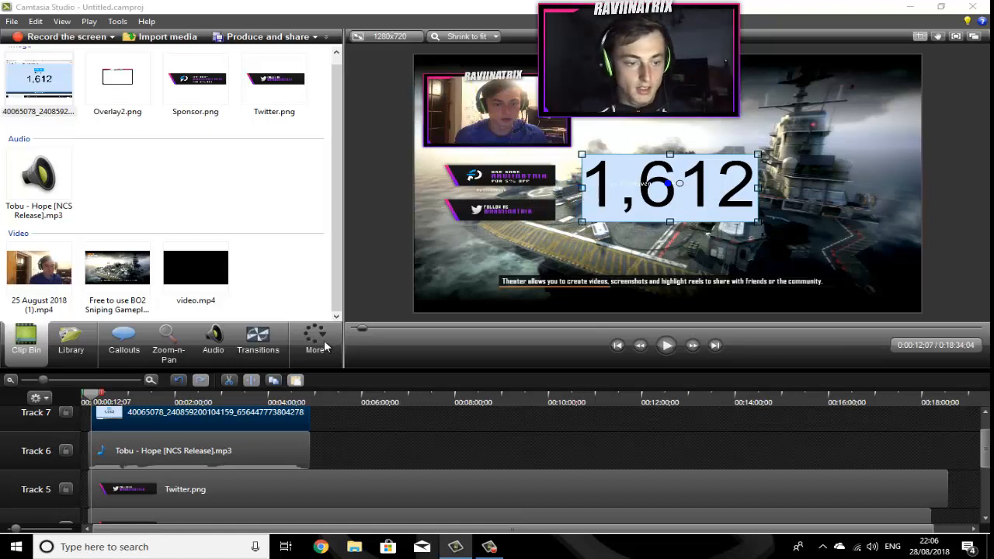
Step: Leave crop mode and shrink the number graphic, placing it just above the sponsor panel
click(920, 37)
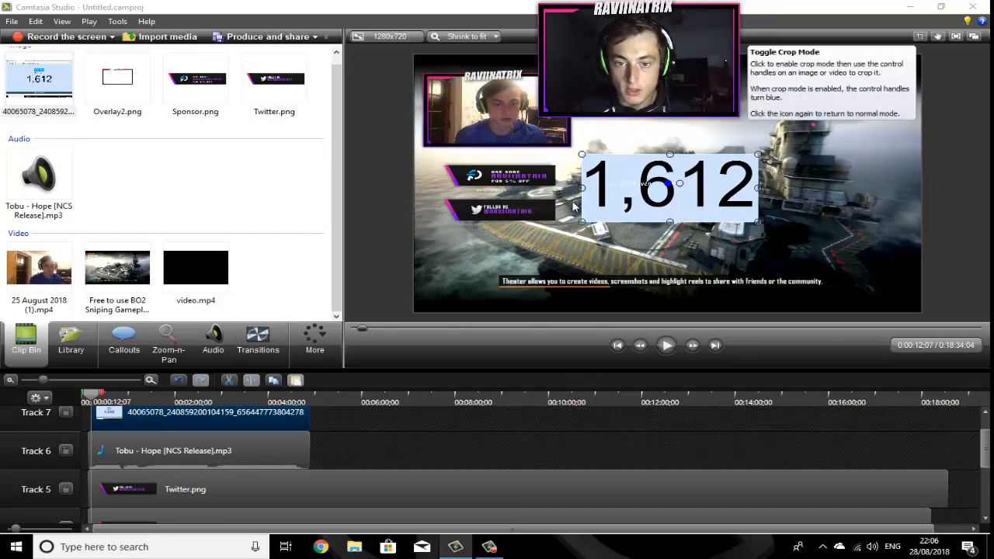
drag(581, 153, 500, 157)
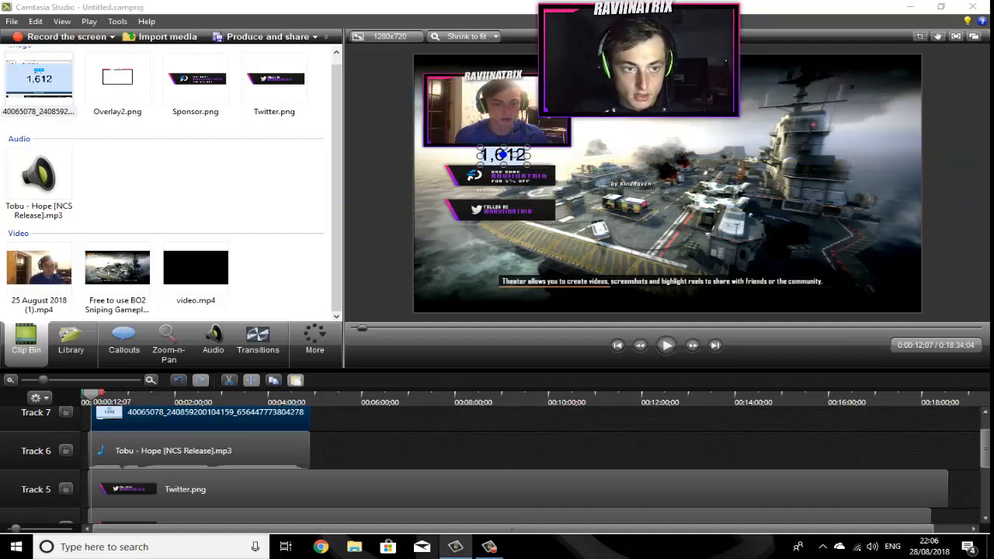
Step: Import Overlay.png from the Stream folder in LethalTrickz on the USB disk
click(154, 37)
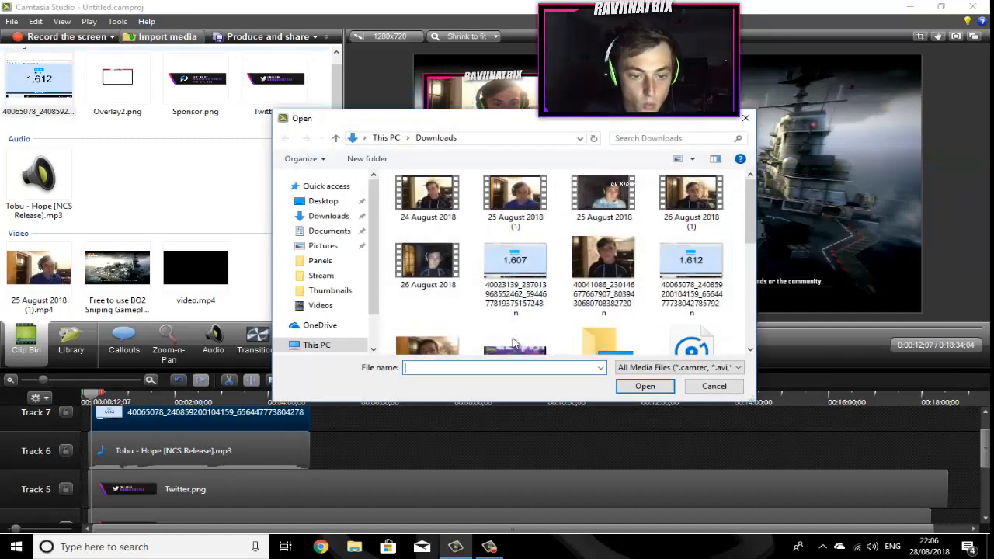
scroll(346, 280, down, 1)
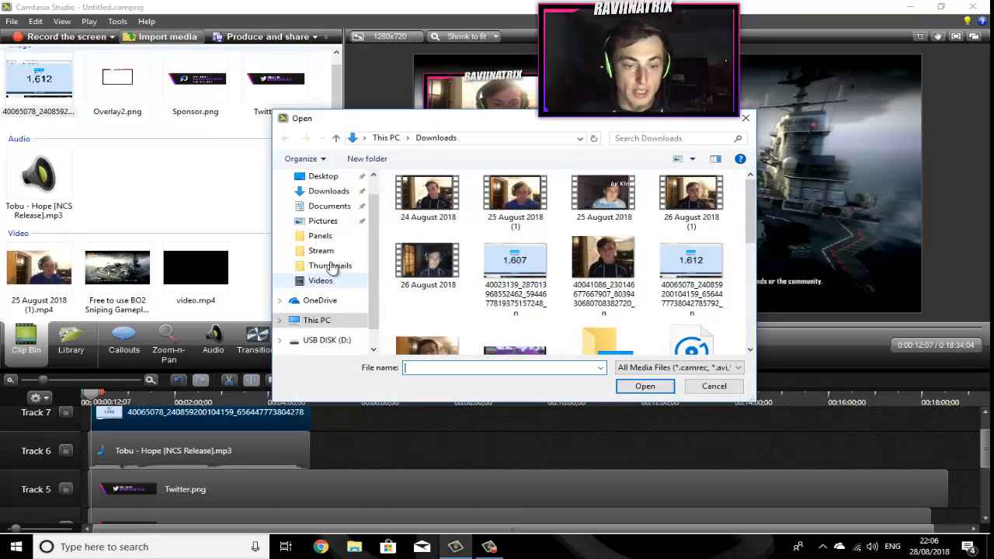
scroll(339, 291, down, 1)
click(314, 311)
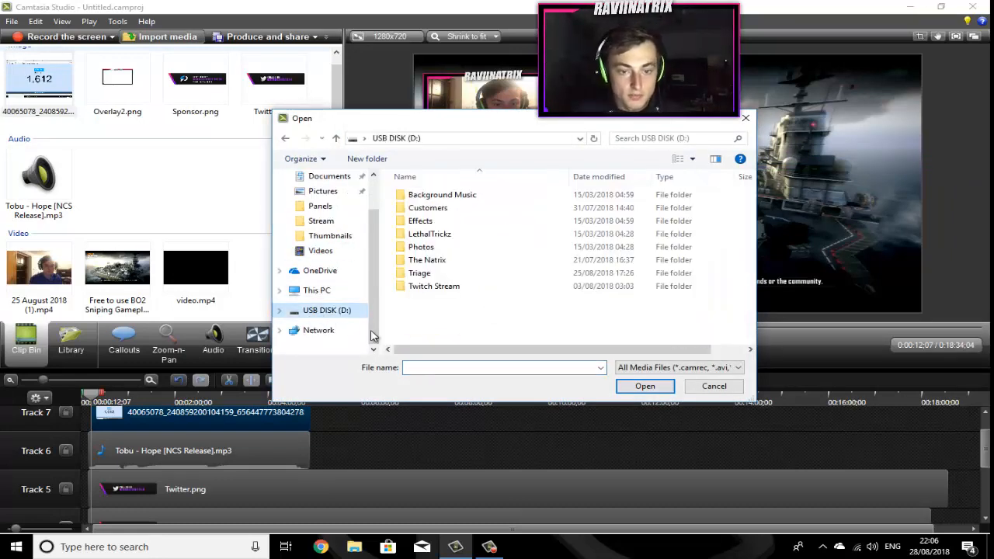
double_click(466, 235)
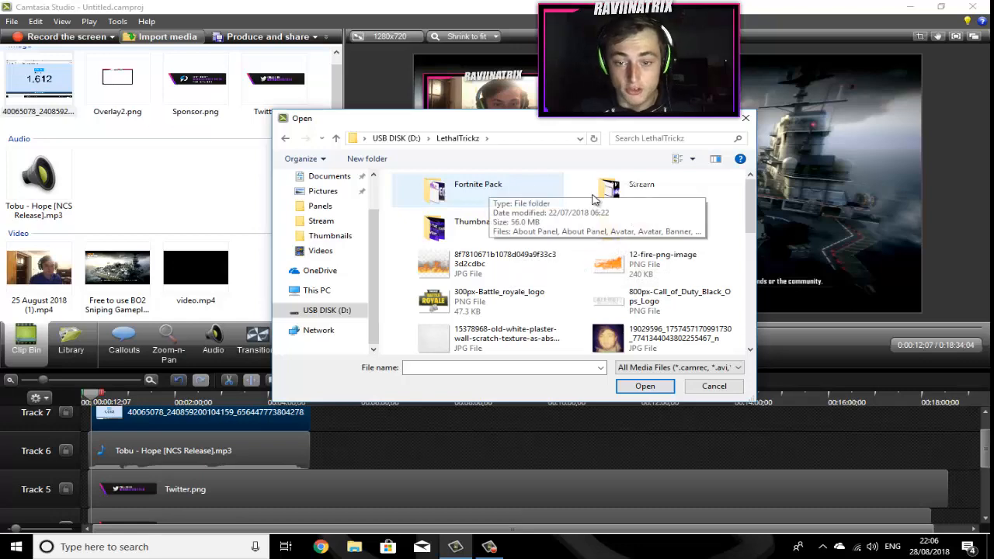
scroll(533, 266, down, 5)
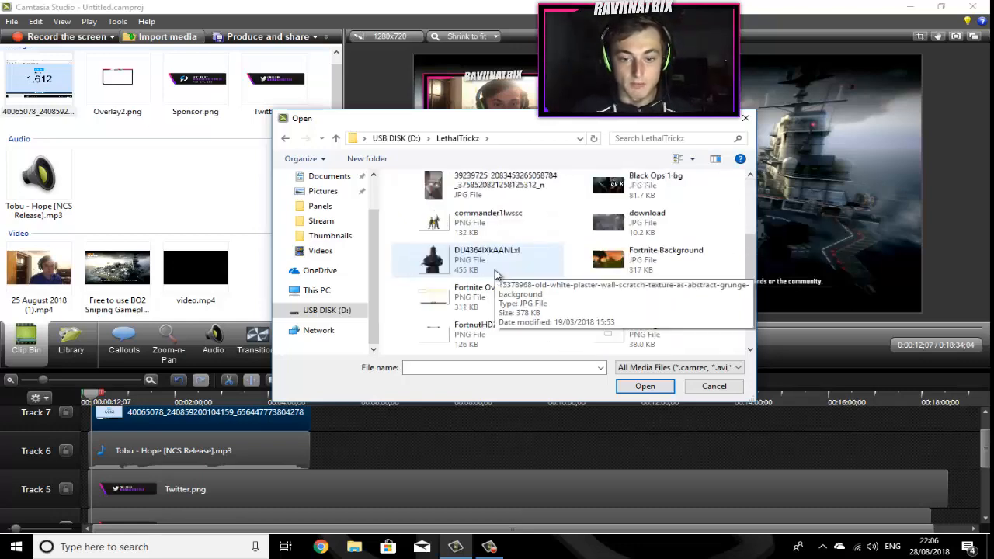
scroll(590, 299, up, 5)
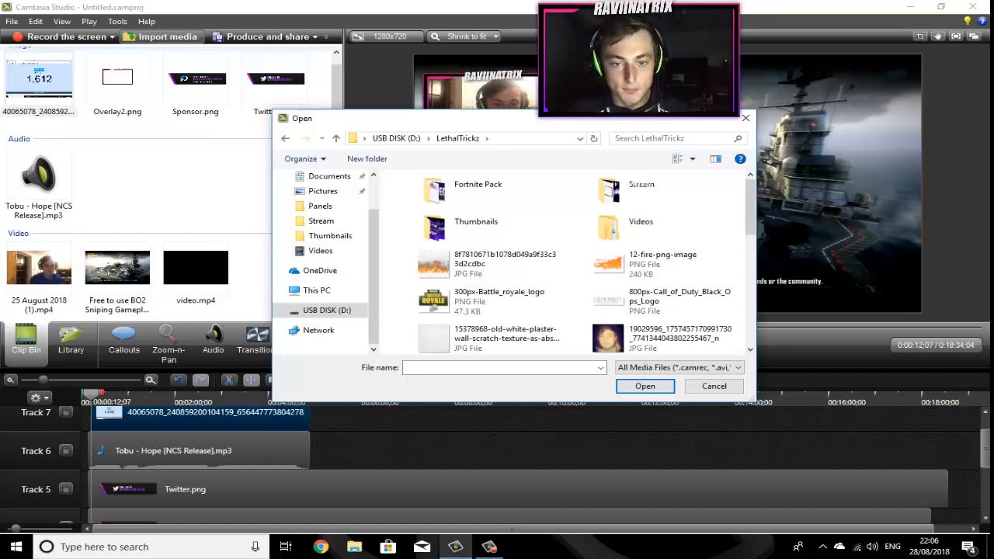
click(507, 230)
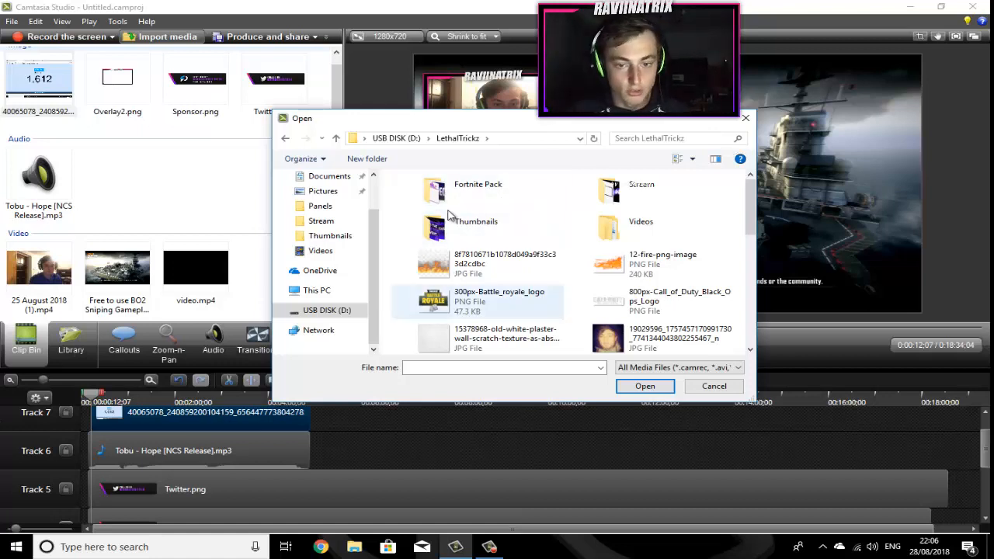
click(607, 198)
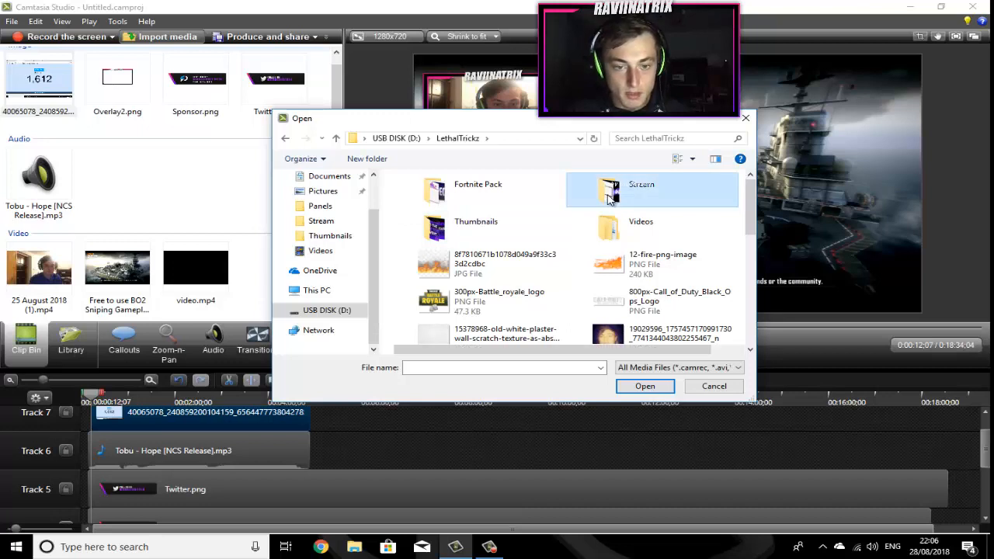
double_click(607, 198)
click(517, 247)
key(Return)
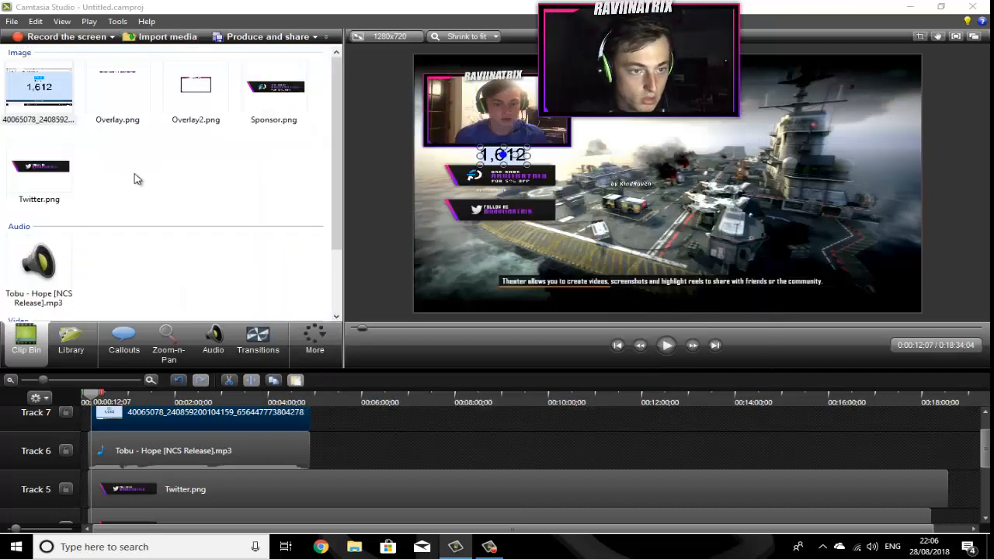
Step: Remove Overlay.png from the clip bin
click(138, 121)
right_click(139, 120)
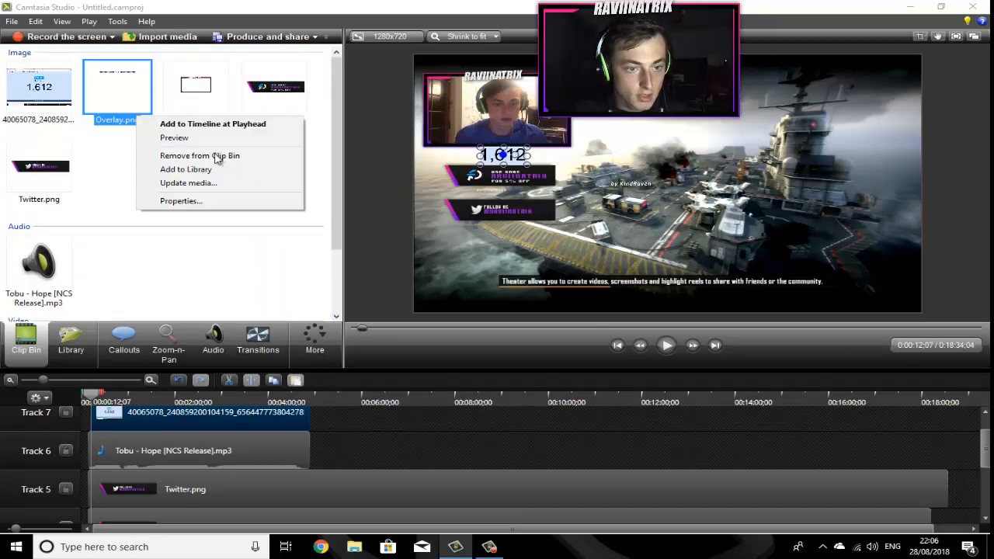
click(222, 158)
Step: Import Fortnite Webcam.png from the Stream folder and add it on a new Track 8 at the start
key(ctrl+i)
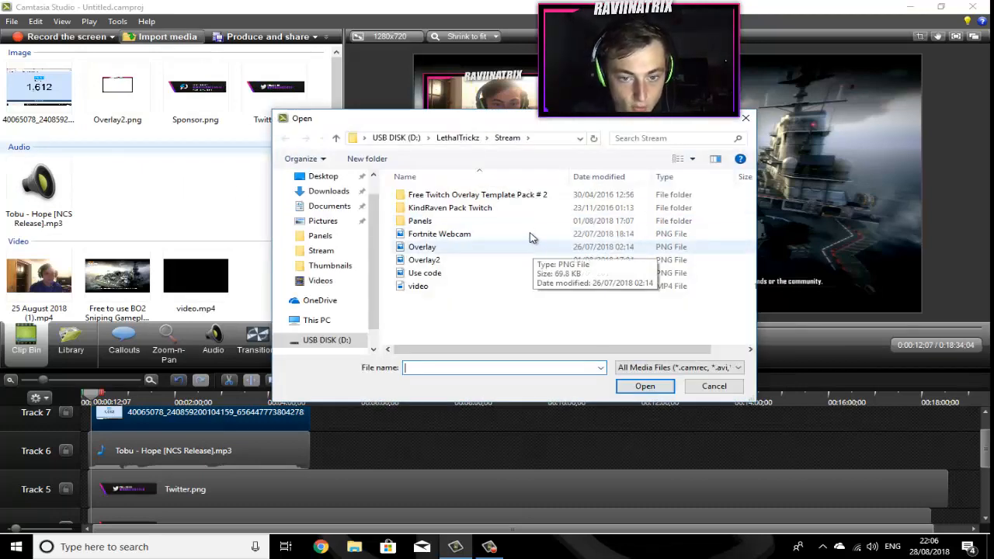
click(423, 233)
key(Return)
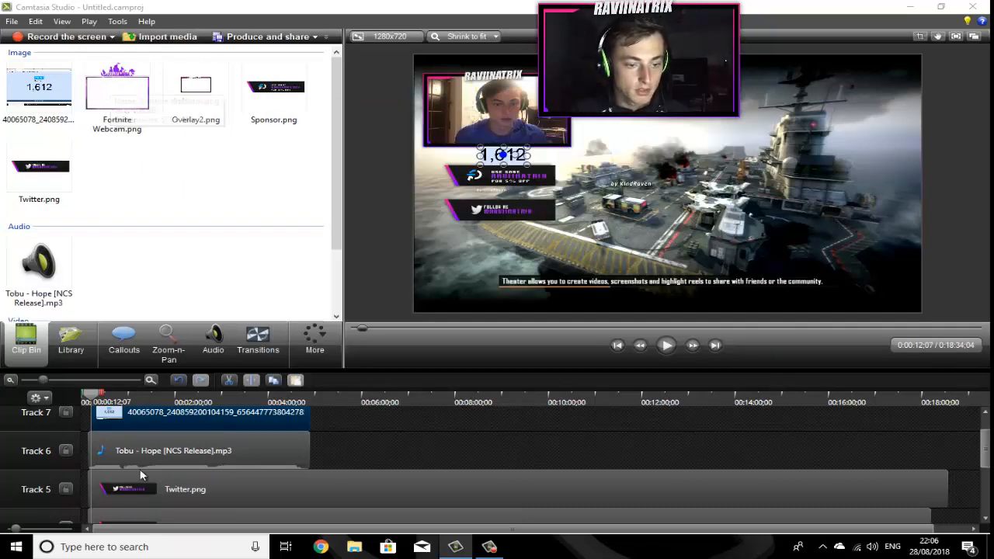
scroll(138, 472, up, 2)
drag(129, 111, 144, 419)
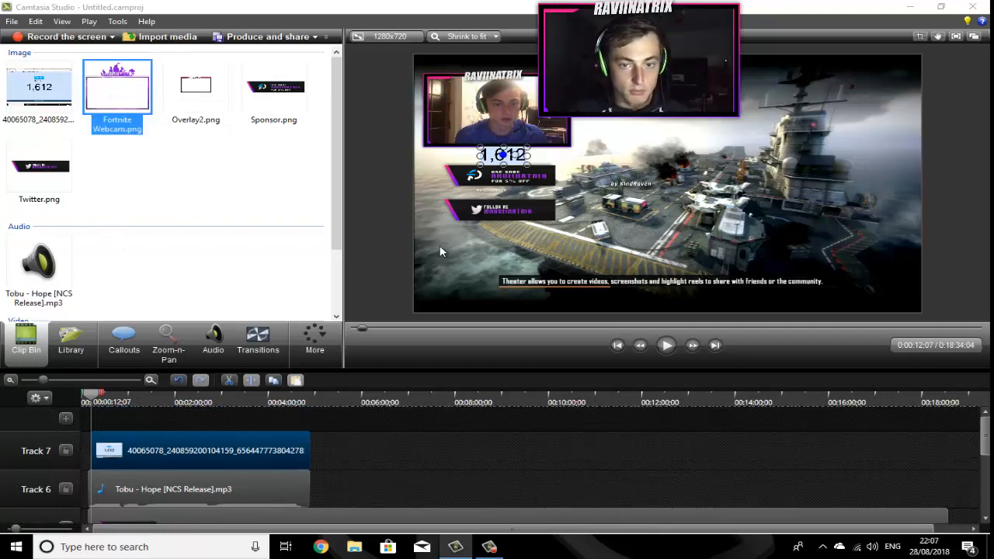
Step: Move the 1,612 number graphic to the right of the webcam and enlarge it
drag(526, 157, 687, 165)
drag(796, 111, 839, 96)
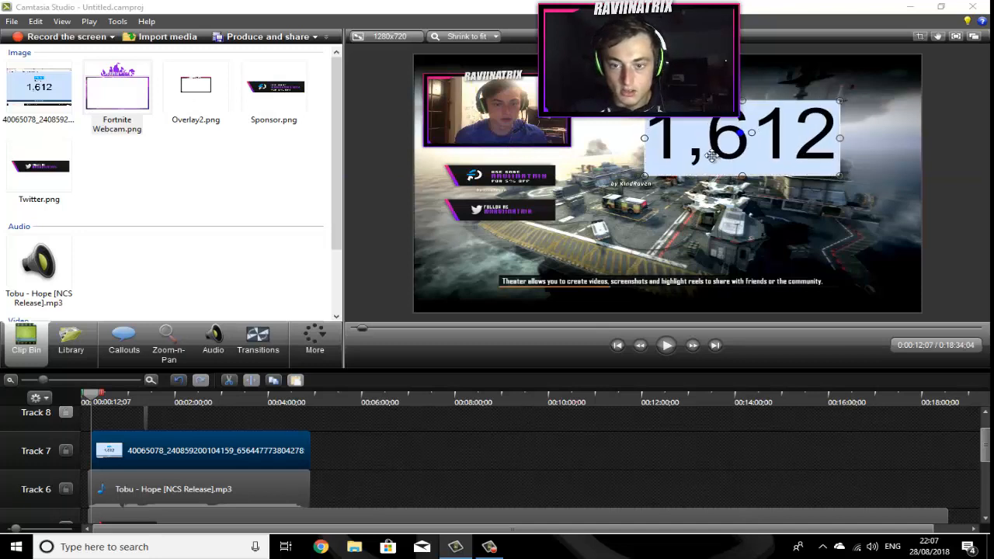
Step: Extend the Fortnite Webcam clip on Track 8 to end with the subscriber-count clip
click(142, 419)
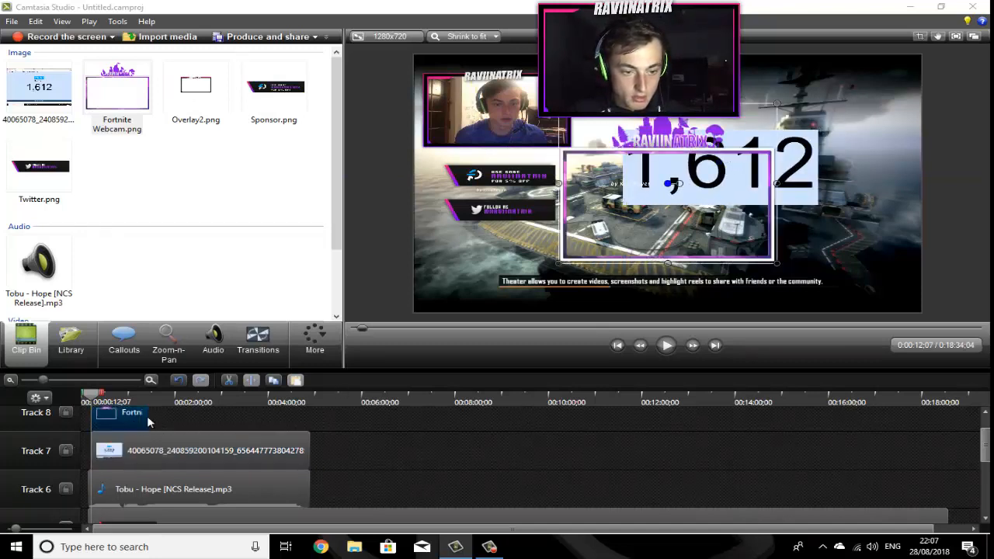
click(148, 418)
drag(146, 416, 310, 417)
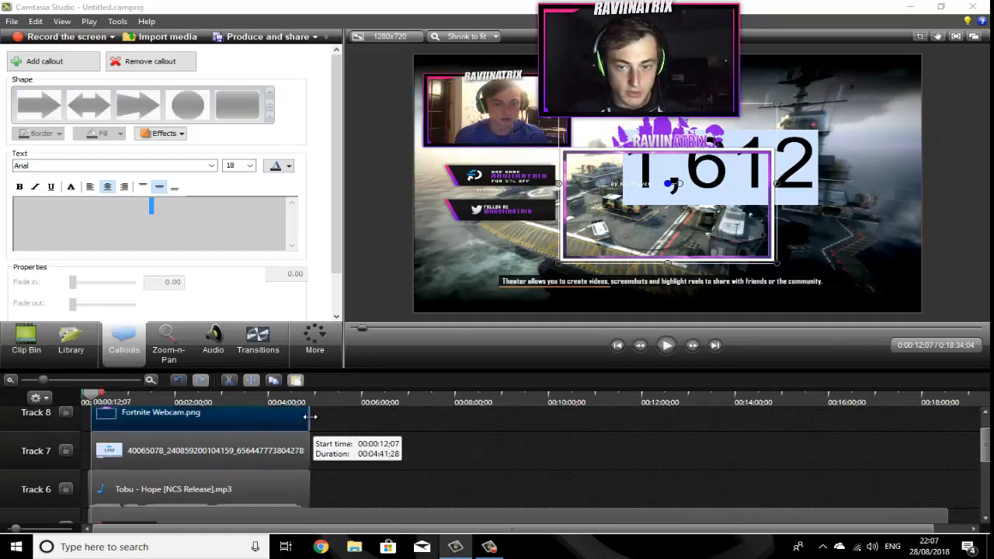
Step: Move and resize the Fortnite Webcam frame so it surrounds the 1,612 number
drag(624, 224, 684, 199)
drag(724, 239, 722, 205)
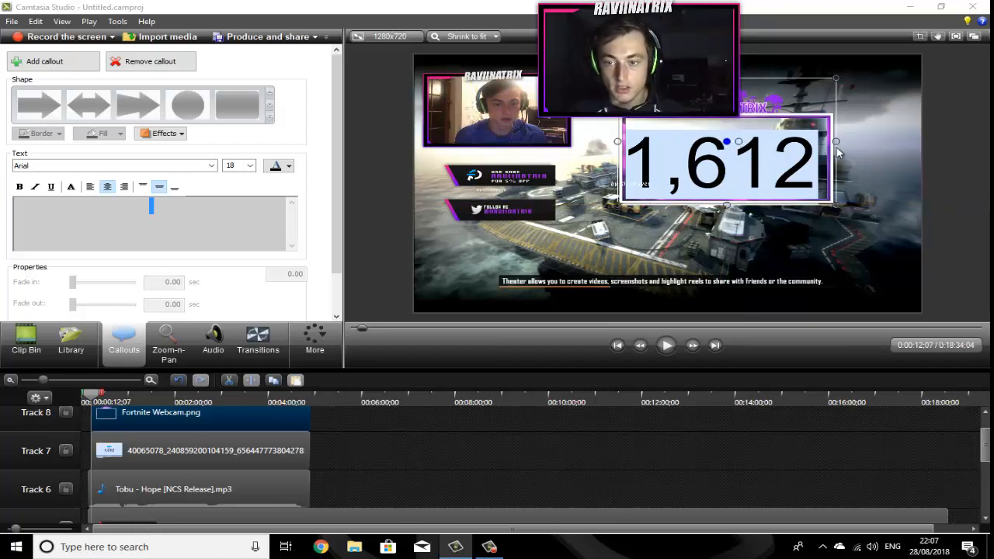
drag(836, 140, 826, 142)
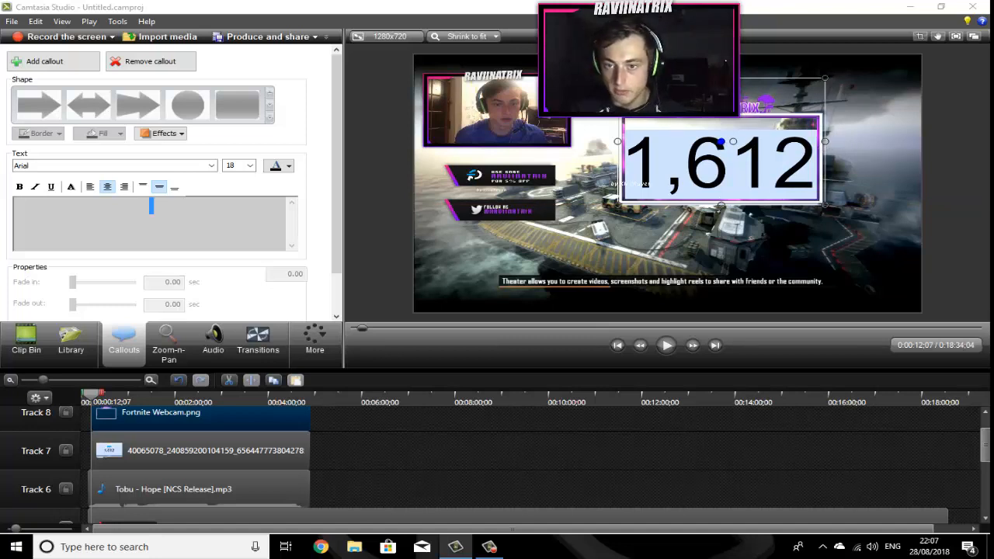
drag(722, 77, 721, 99)
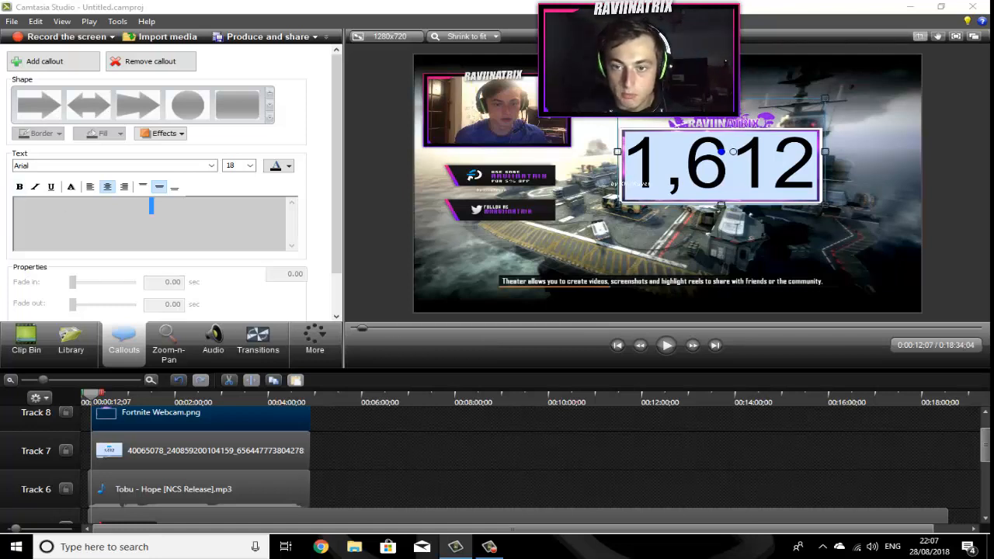
drag(728, 100, 730, 130)
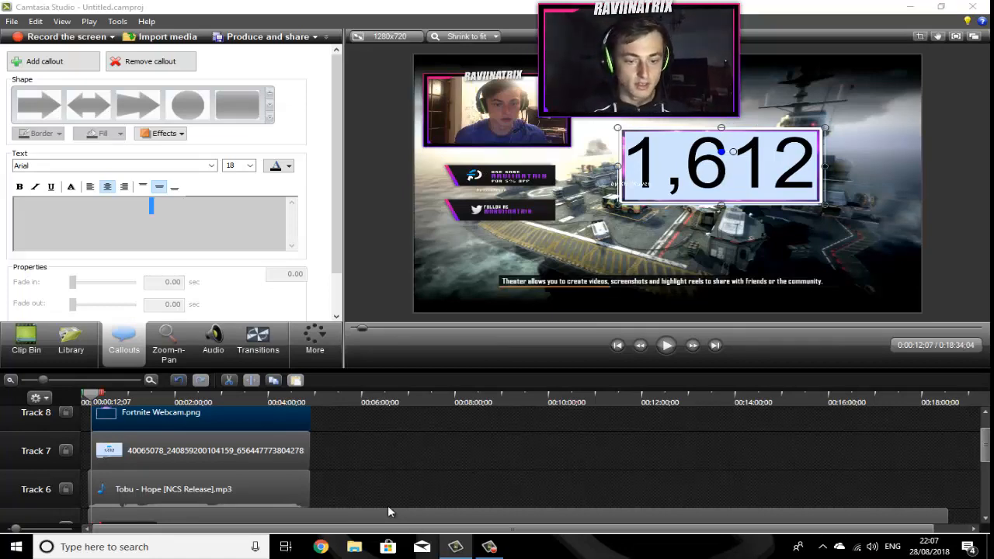
Step: Scroll the timeline down to Track 1 and scrub the playhead through the gameplay to preview it
scroll(388, 497, down, 5)
scroll(276, 431, up, 3)
scroll(276, 431, down, 3)
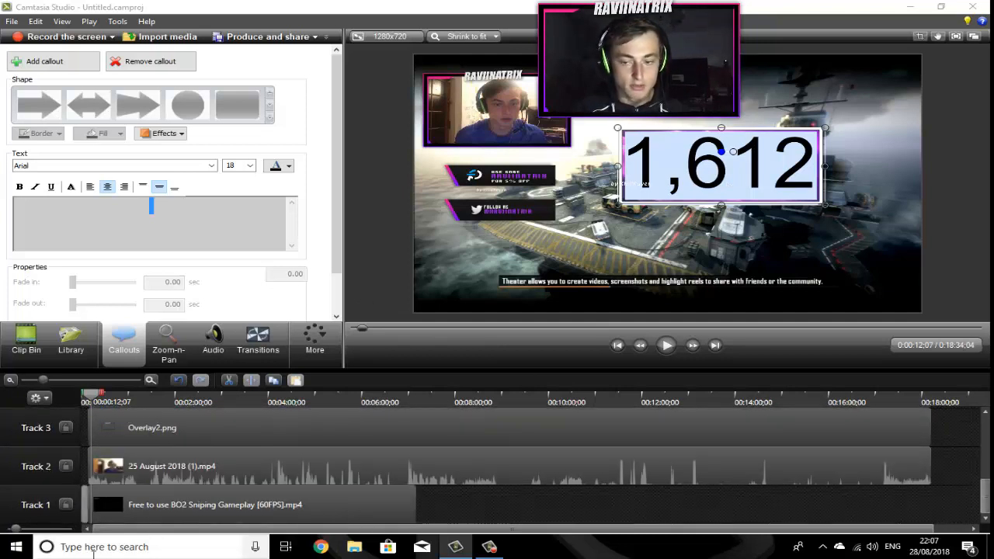
click(294, 516)
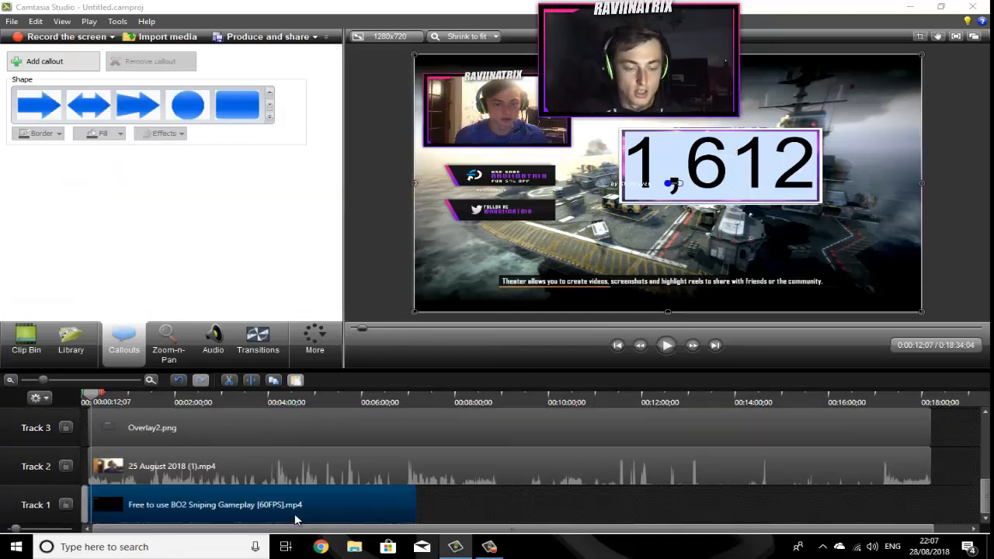
click(356, 477)
click(362, 505)
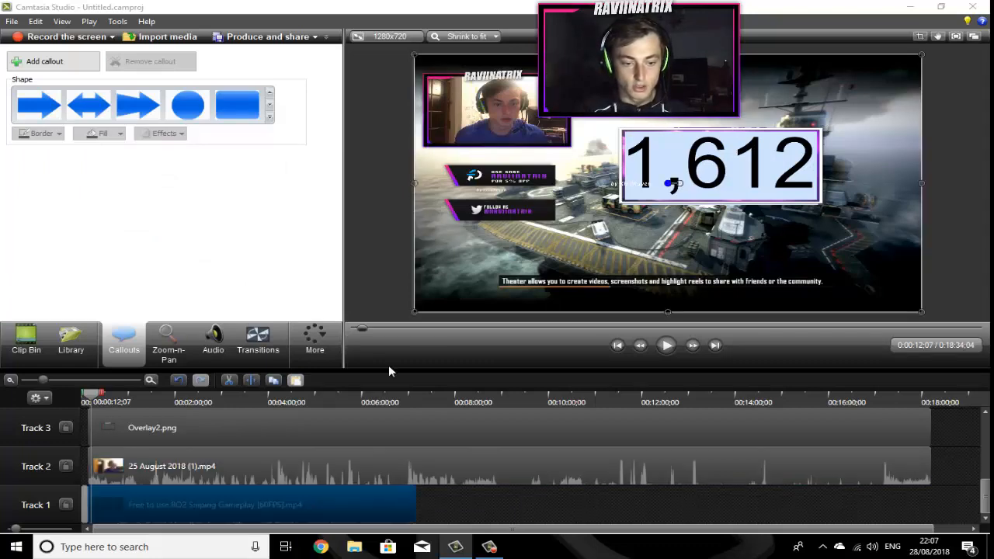
drag(92, 398, 115, 399)
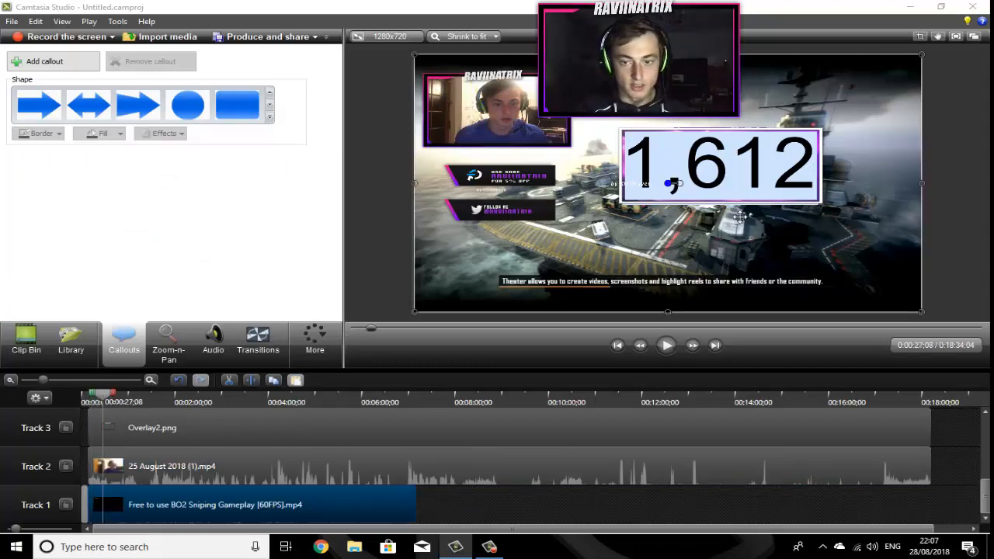
Step: Select the subscriber-count graphic in the preview and delete it
click(715, 183)
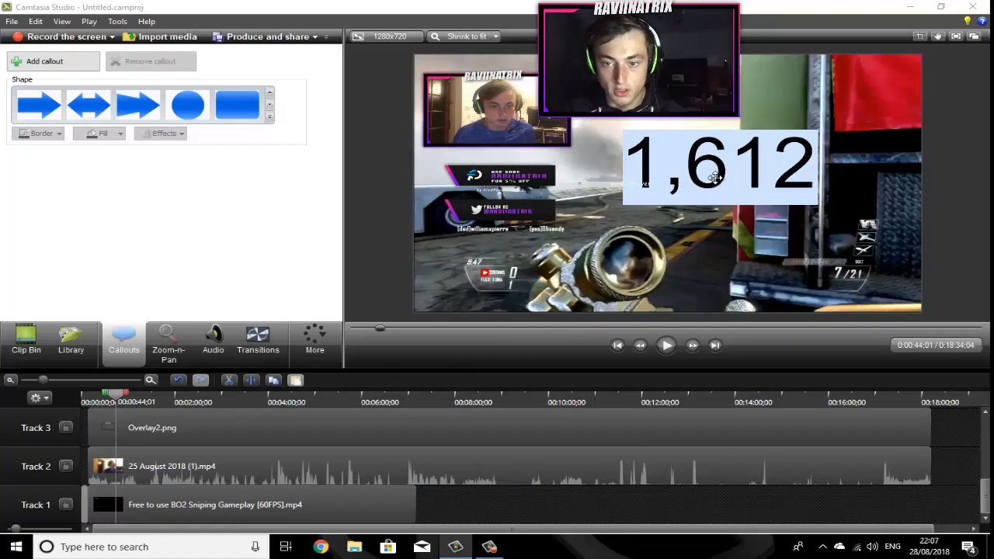
key(Delete)
click(483, 208)
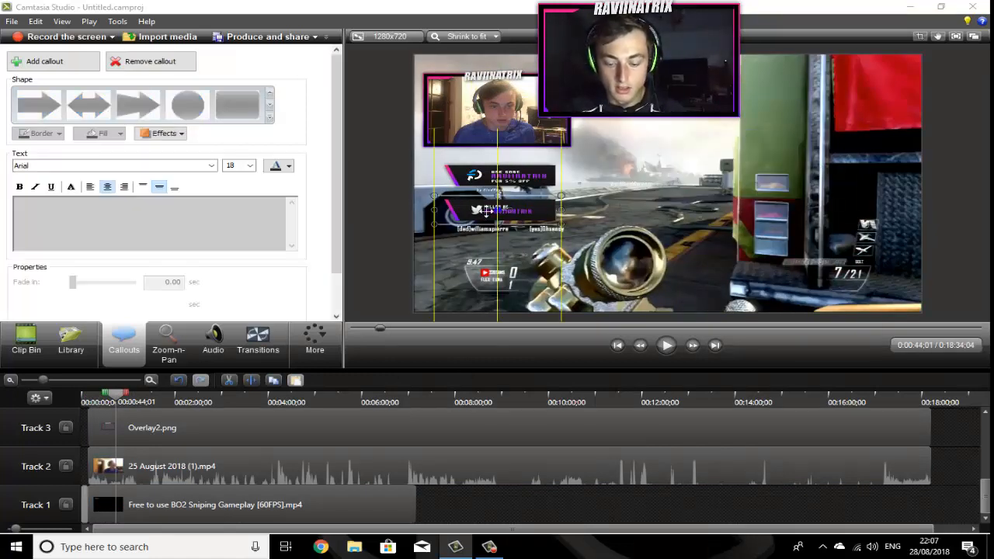
Step: Delete the sponsor and Twitter panels, the webcam frame and the BO2 gameplay clip from the project
key(Delete)
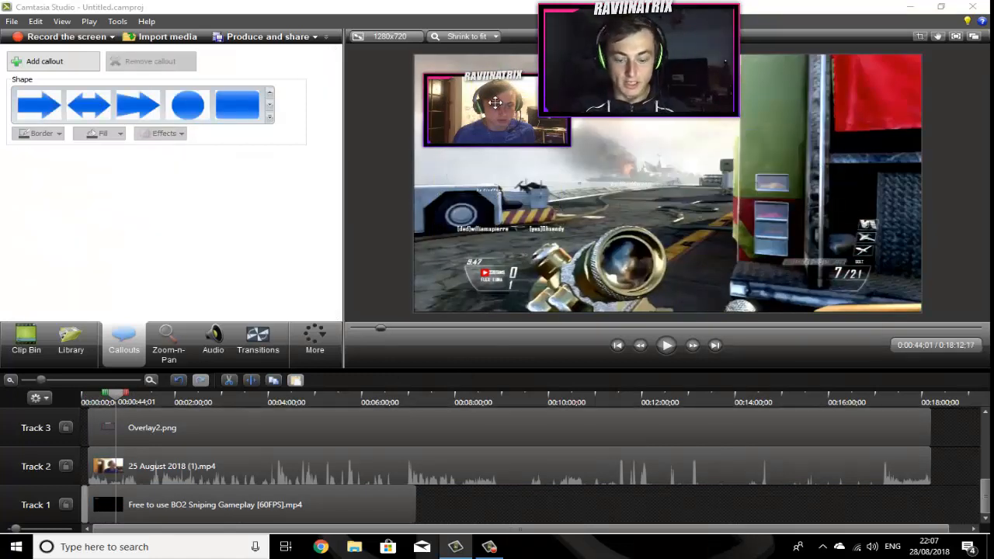
click(498, 108)
key(Delete)
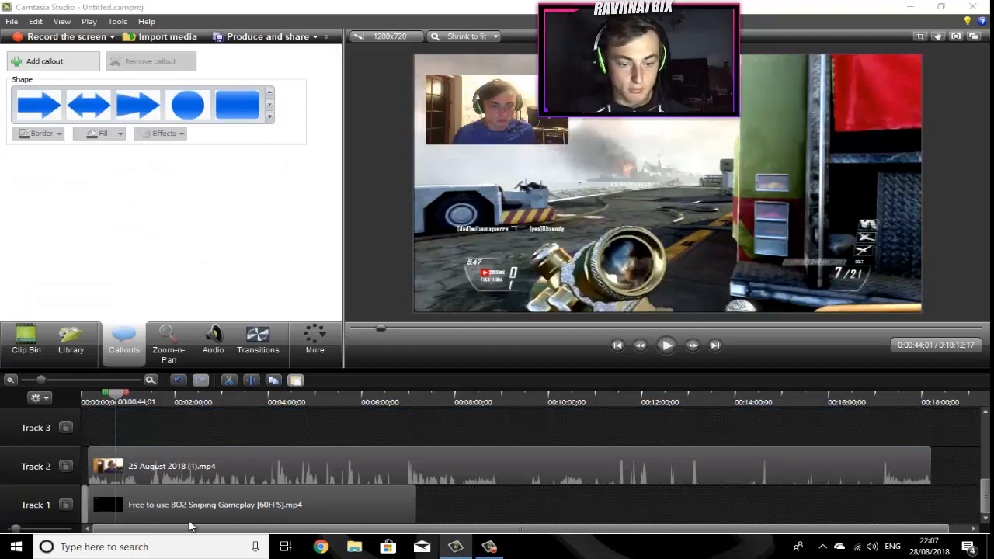
click(253, 512)
key(Delete)
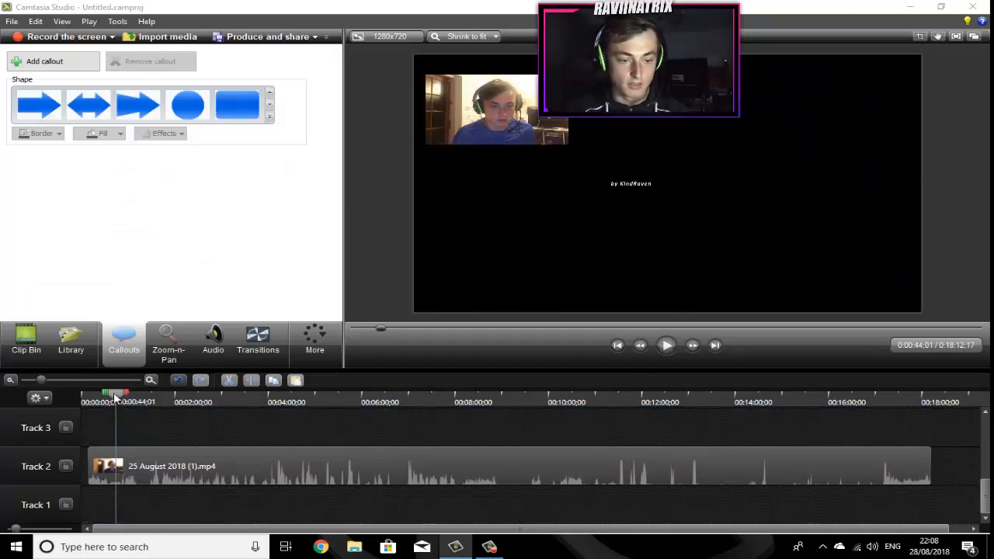
Step: Cut a short range near the start of the Track 2 webcam clip, close the gap, and play back to preview
drag(115, 397, 164, 397)
key(Delete)
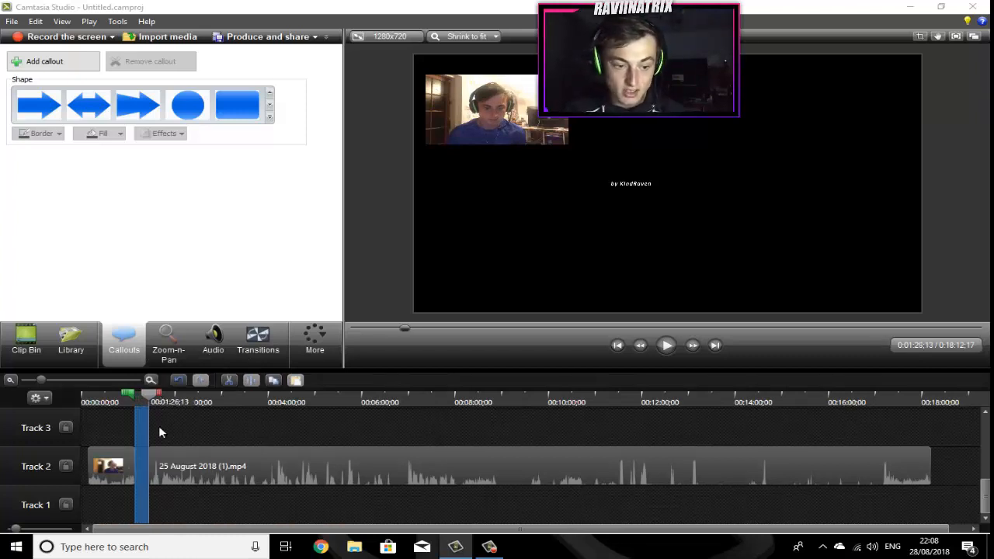
click(151, 406)
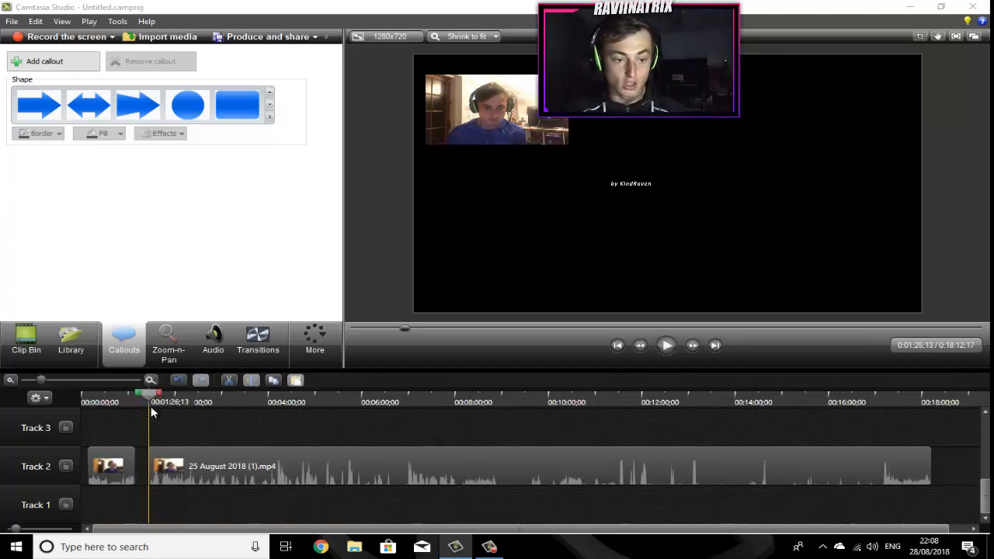
click(131, 412)
drag(184, 466, 165, 480)
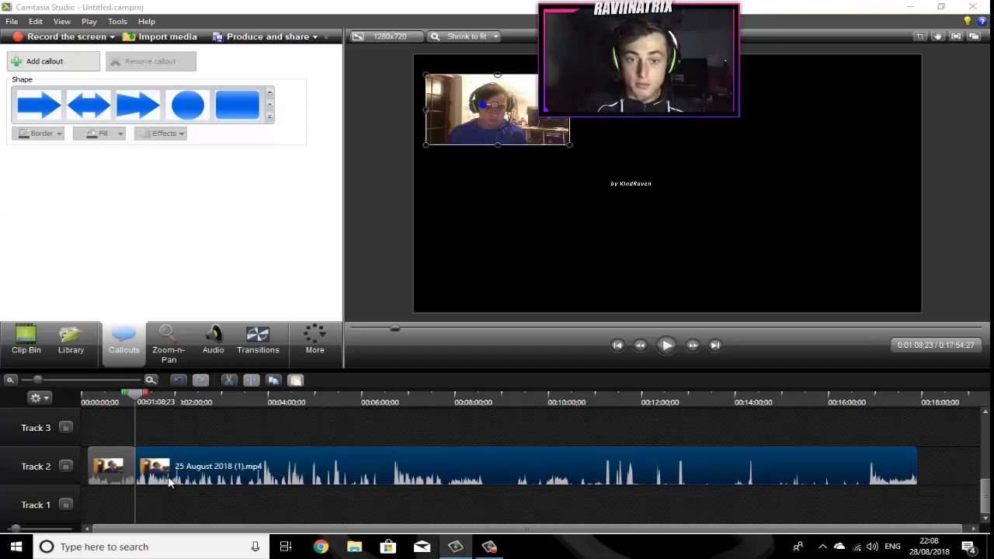
drag(121, 401, 129, 402)
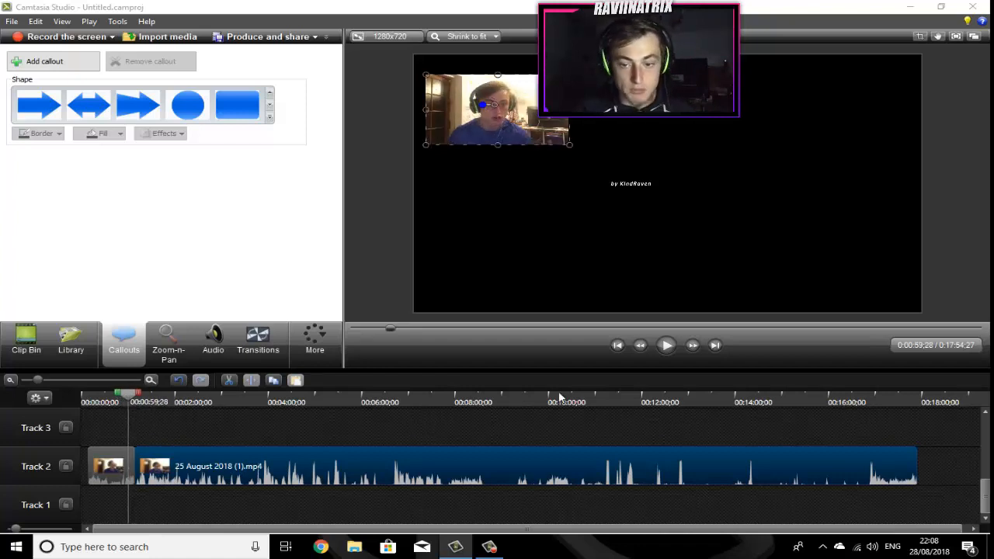
click(666, 348)
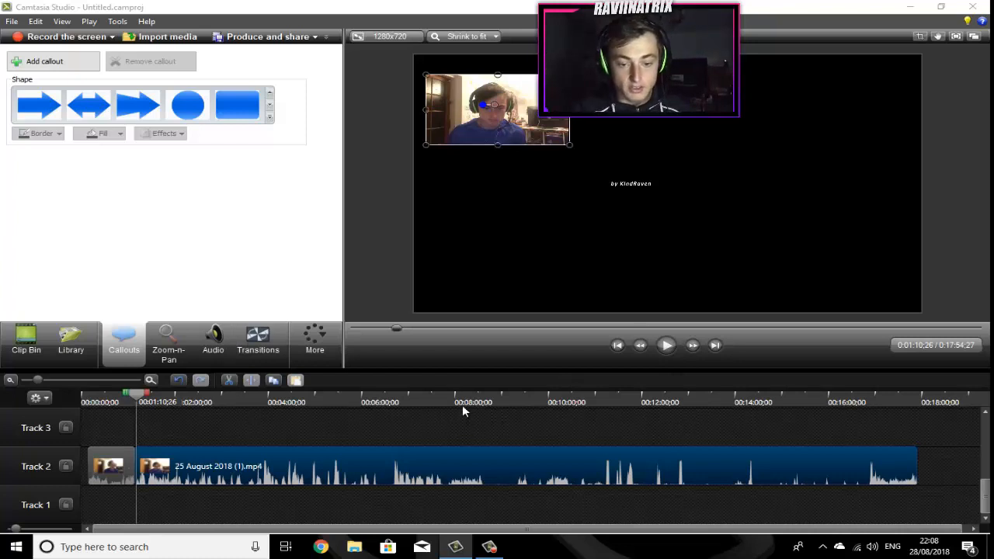
Step: Select a range around 8 to 9 minutes in the webcam clip and cut it out
drag(466, 403, 517, 392)
key(ctrl+x)
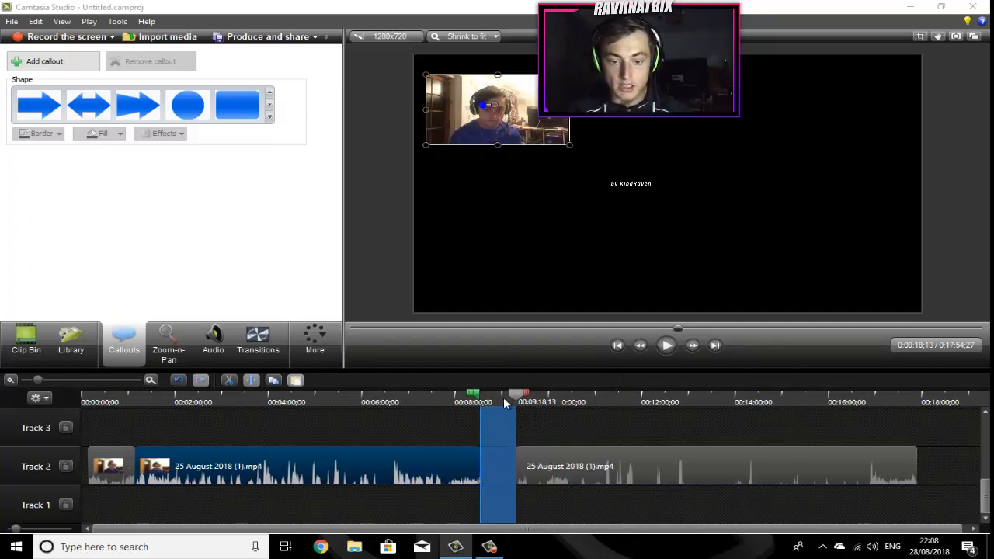
click(513, 395)
click(392, 397)
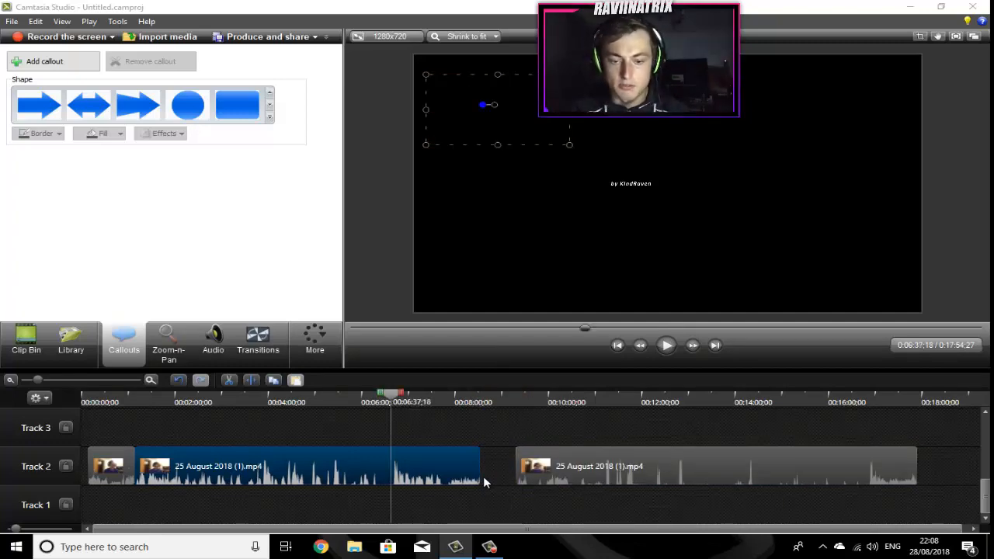
Step: Delete all remaining webcam clip pieces from Track 2, leaving the timeline empty
drag(584, 471, 550, 471)
key(Delete)
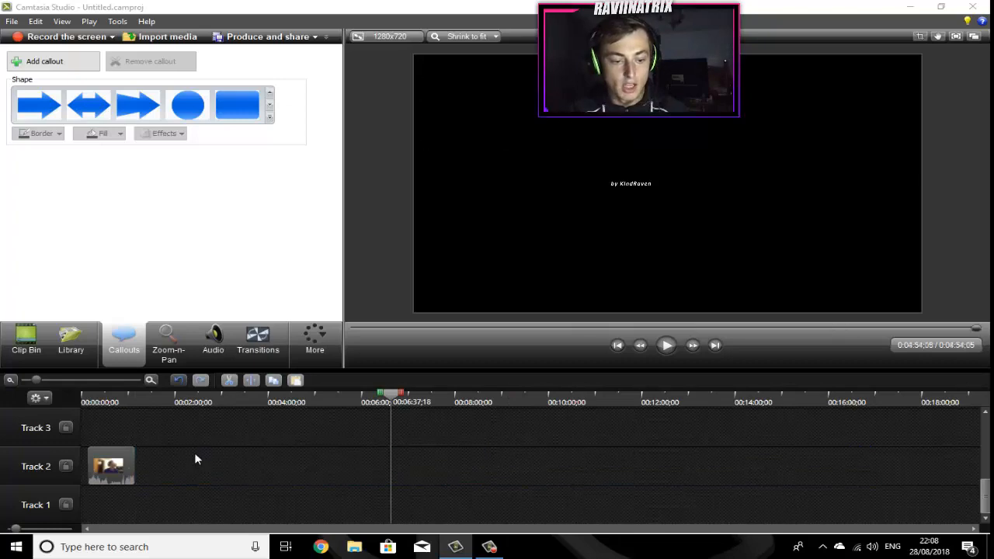
click(128, 470)
key(Delete)
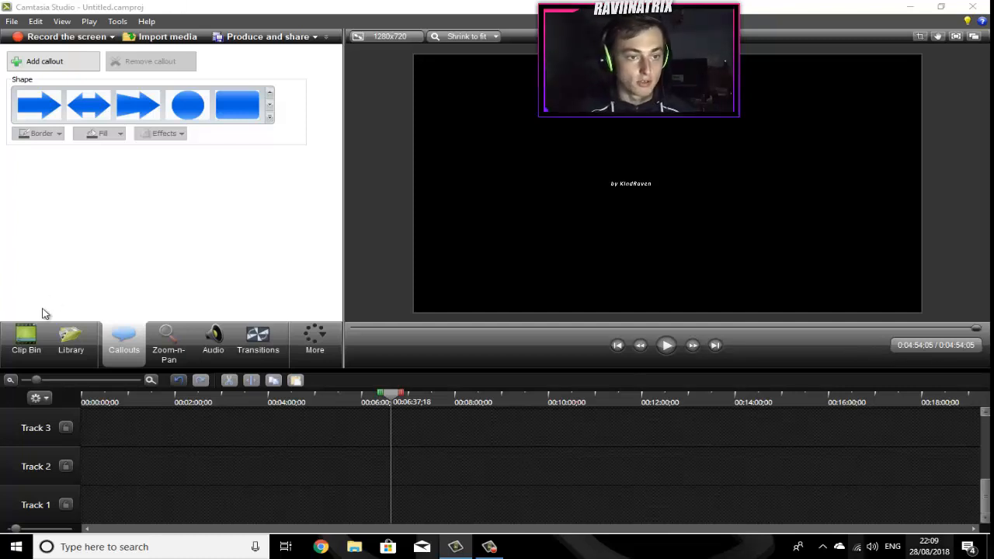
Step: Import the Use code image from the Stream folder into the clip bin
click(161, 37)
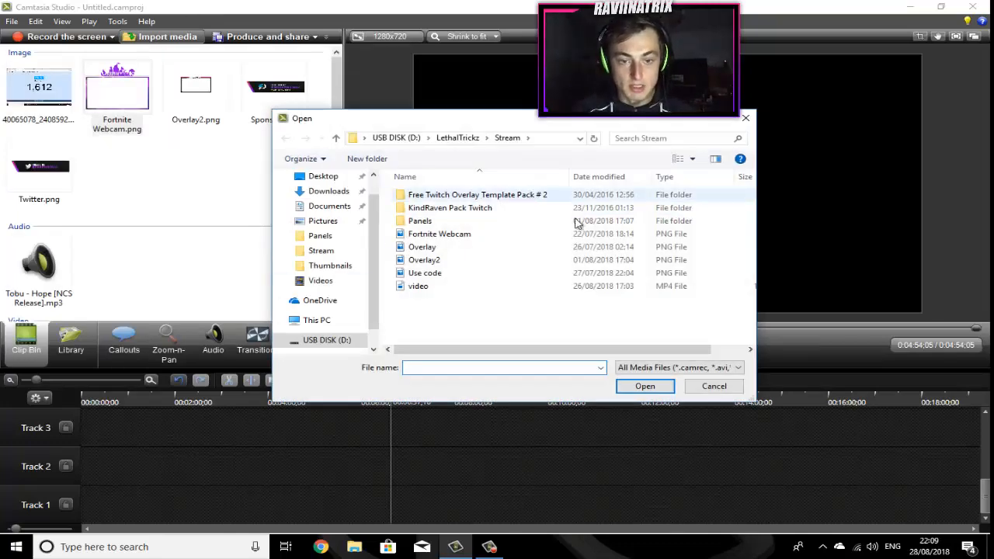
double_click(495, 273)
Step: Place Use code.png on Track 1, stretch it to about 7:46, and delete it from the timeline
drag(122, 415, 61, 500)
drag(112, 502, 442, 481)
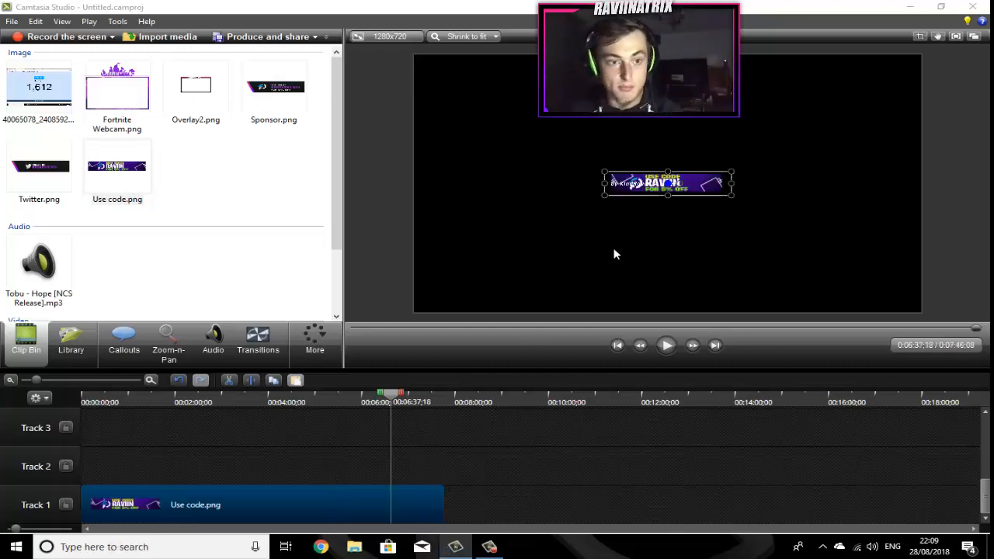
key(Delete)
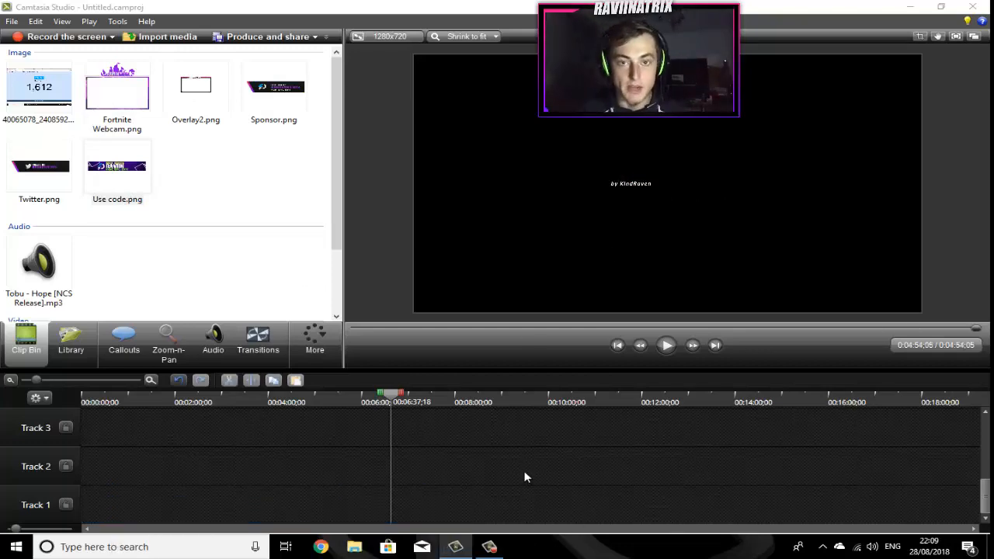